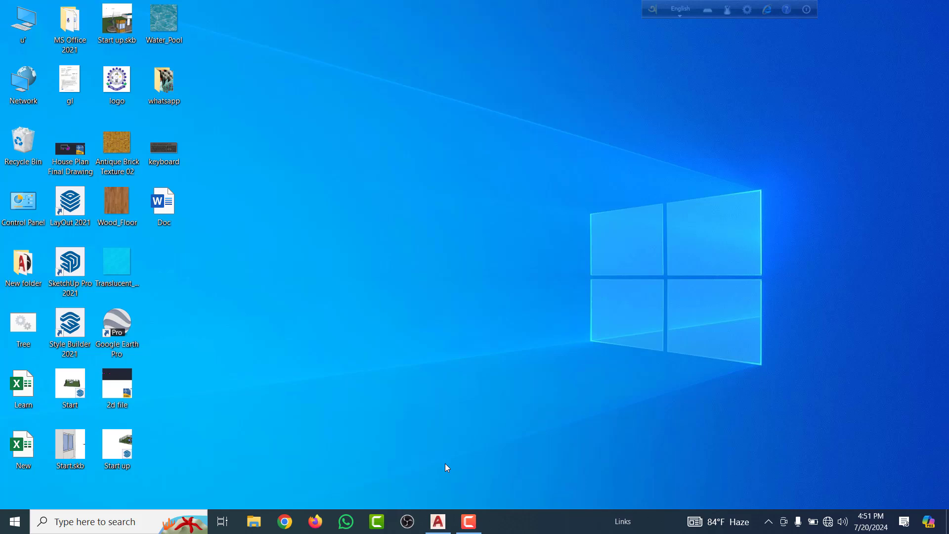
# Switch to AutoCAD and look over the existing coloured lines in Drawing1
pyautogui.click(438, 521)
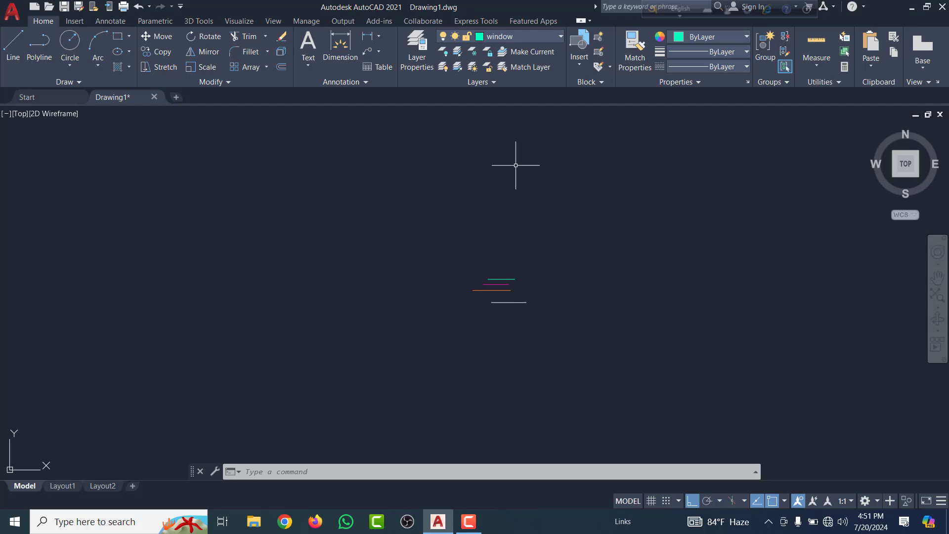
pyautogui.scroll(6, 519, 292)
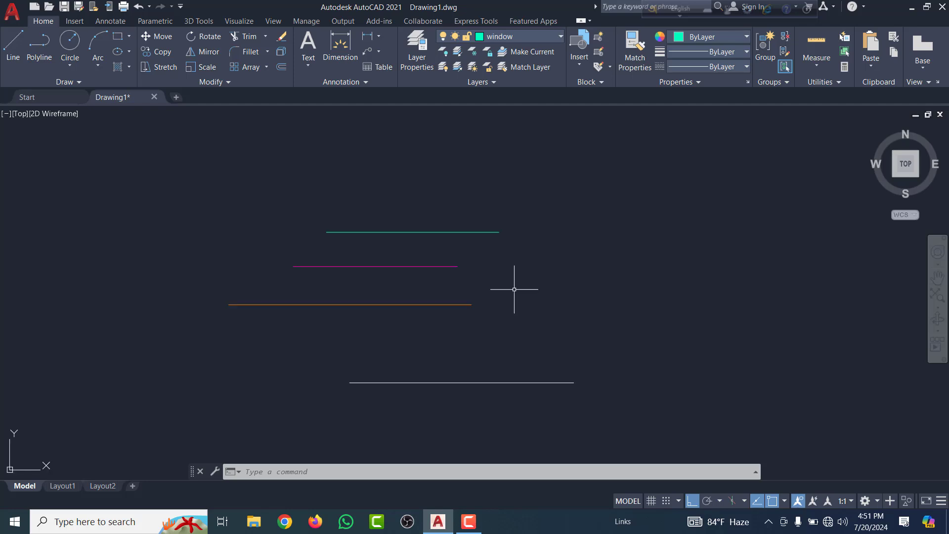
pyautogui.scroll(-6, 514, 289)
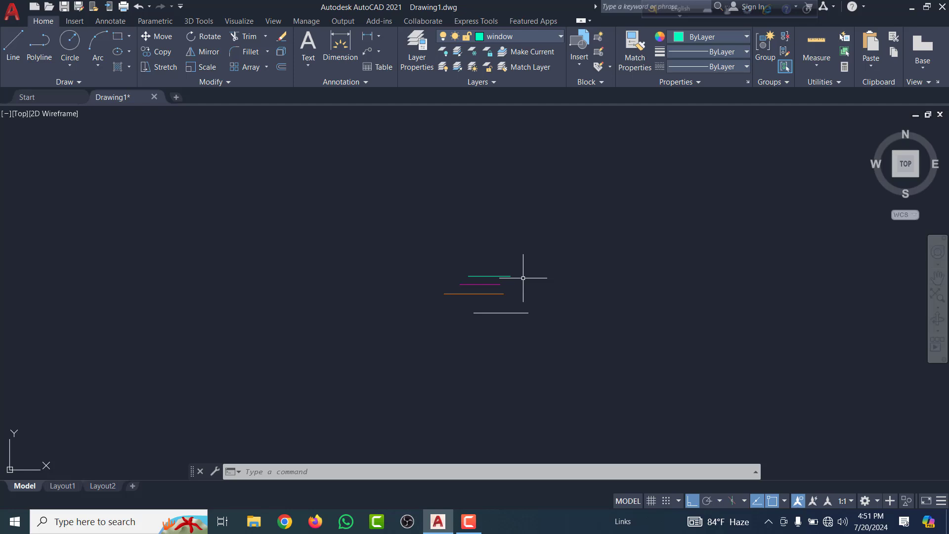
pyautogui.scroll(8, 500, 291)
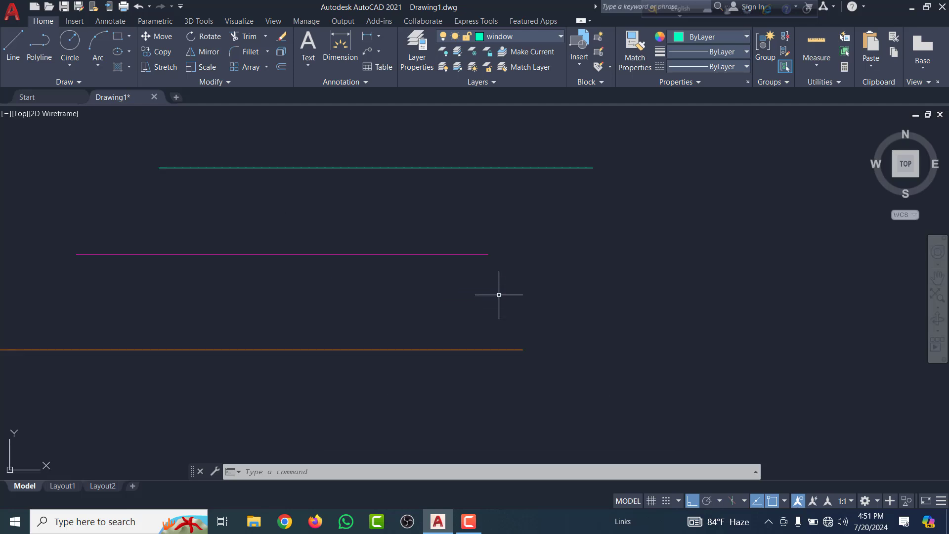
pyautogui.scroll(-4, 510, 272)
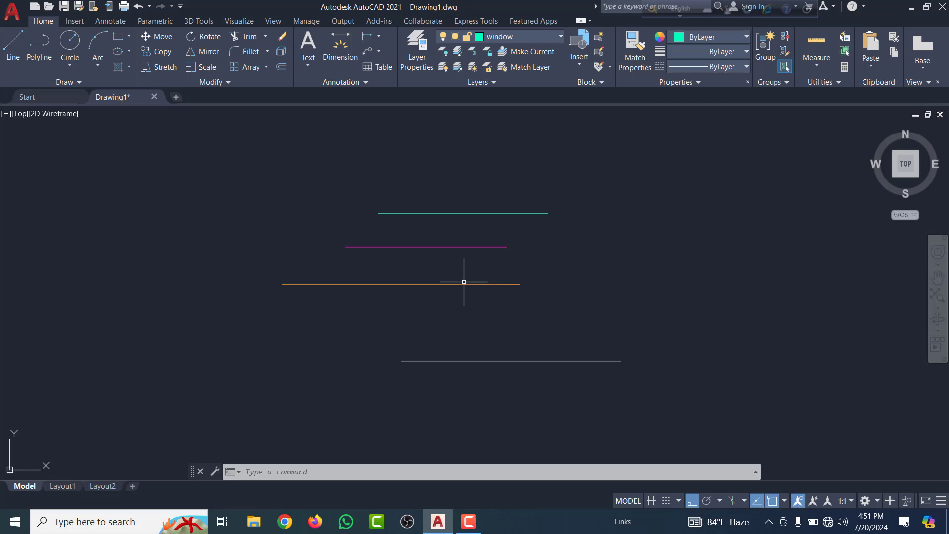
pyautogui.scroll(2, 464, 281)
pyautogui.scroll(-10, 567, 216)
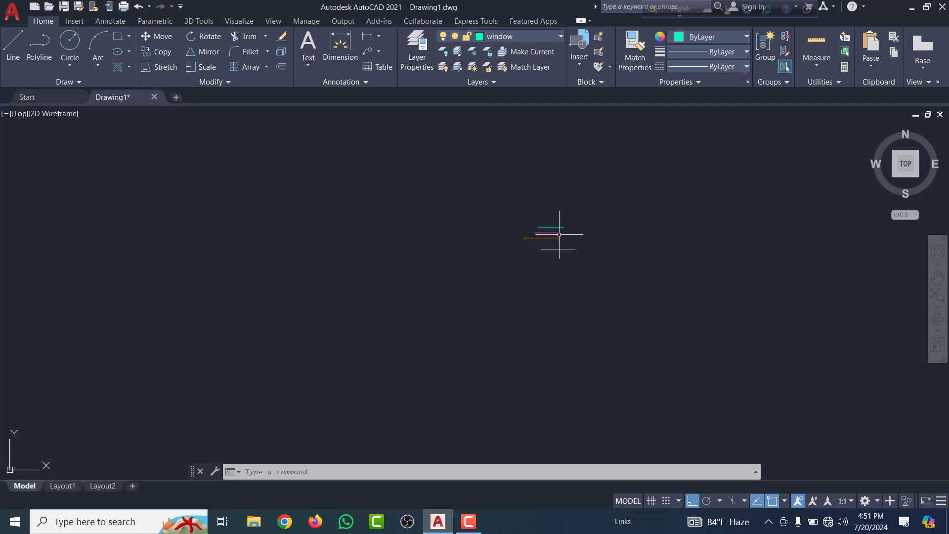
pyautogui.scroll(6, 544, 244)
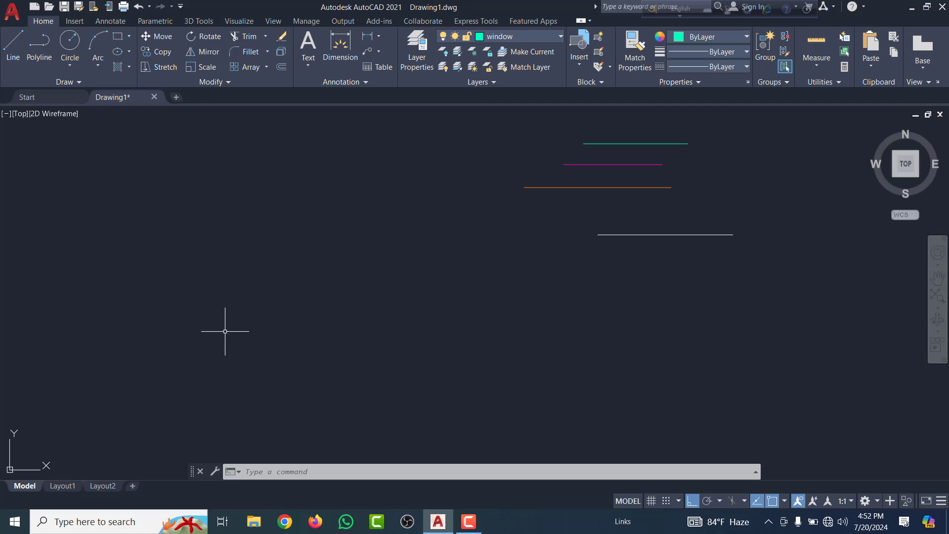
pyautogui.scroll(-2, 499, 264)
pyautogui.scroll(2, 238, 313)
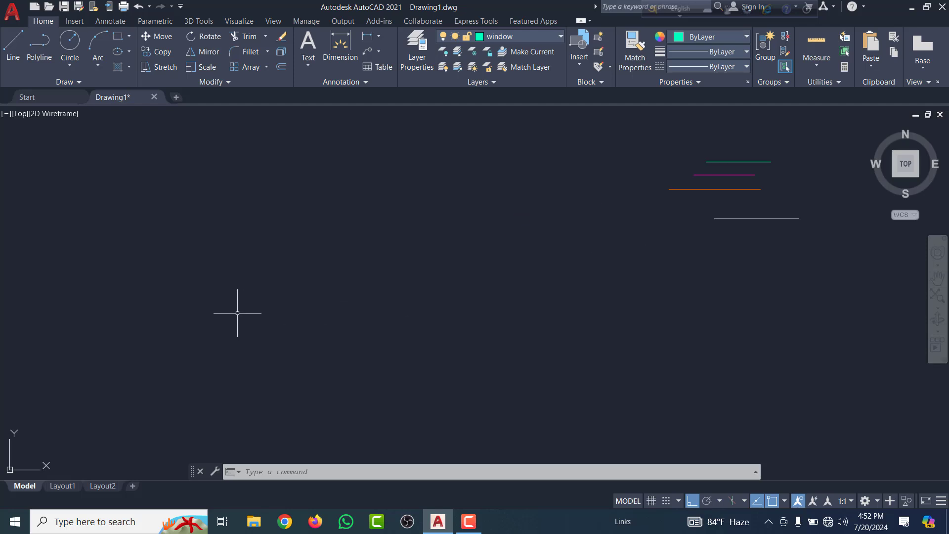
pyautogui.scroll(-2, 483, 260)
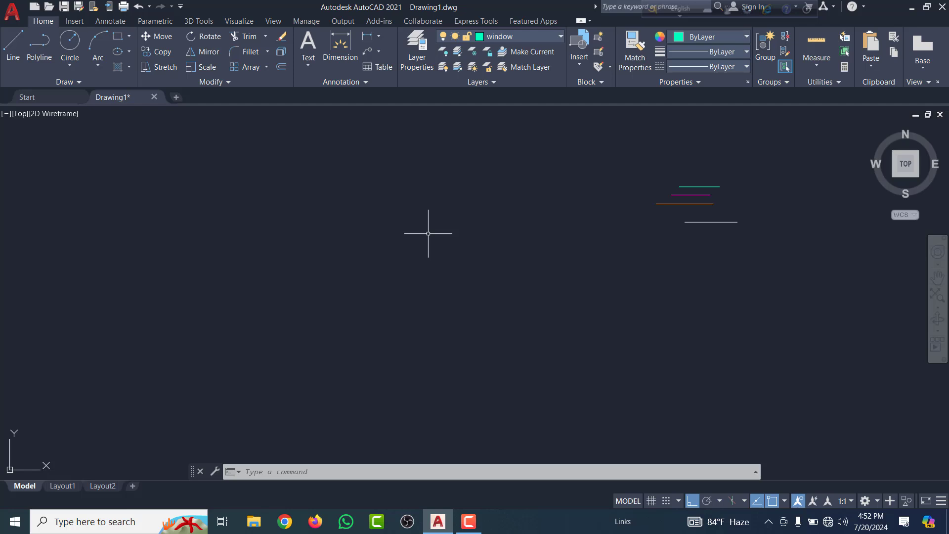
pyautogui.click(12, 51)
pyautogui.click(198, 246)
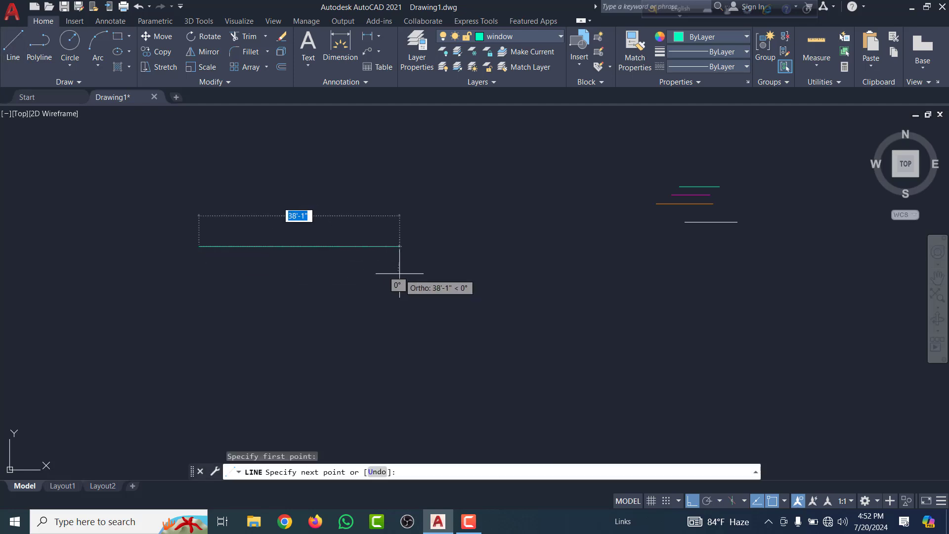
pyautogui.press('Escape')
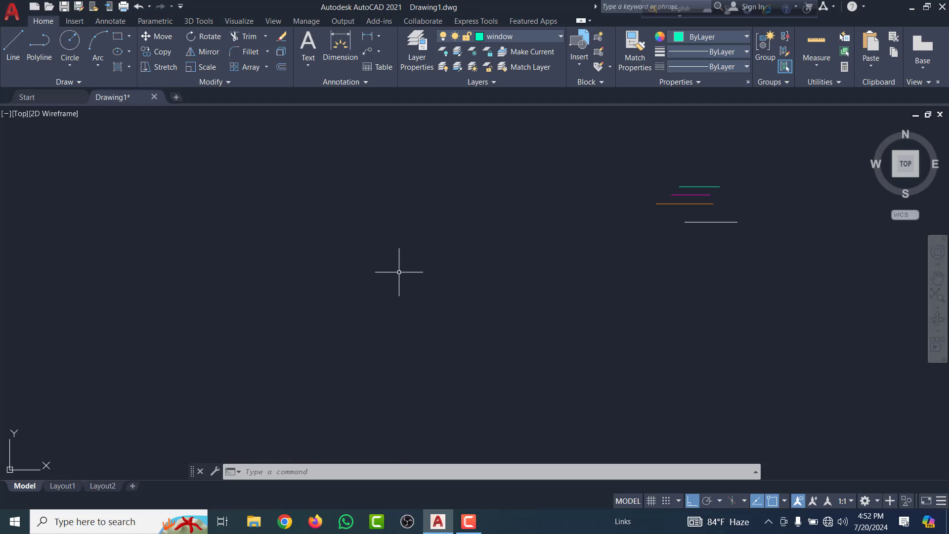
# Draw a single horizontal line in the empty area to the left of and below the existing coloured lines
pyautogui.write('l')
pyautogui.press('Return')
pyautogui.click(243, 291)
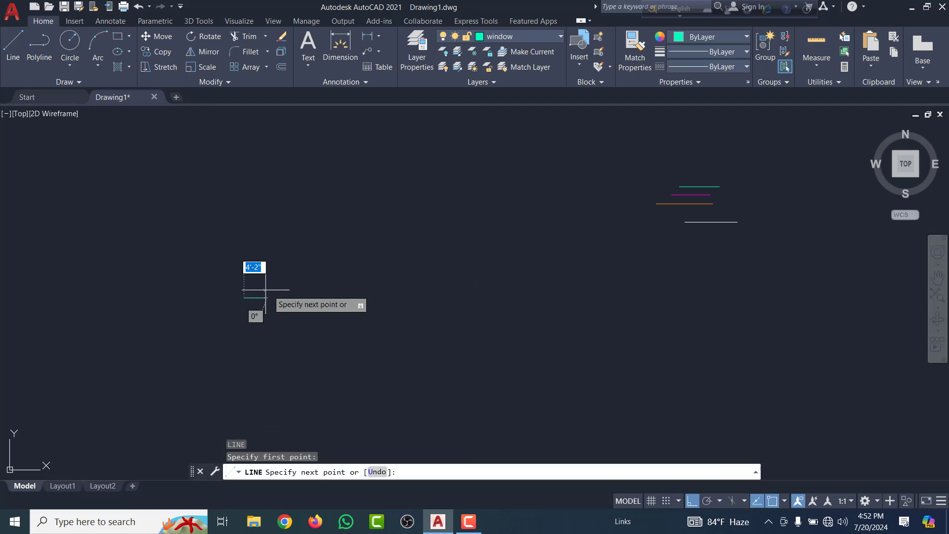
pyautogui.click(485, 290)
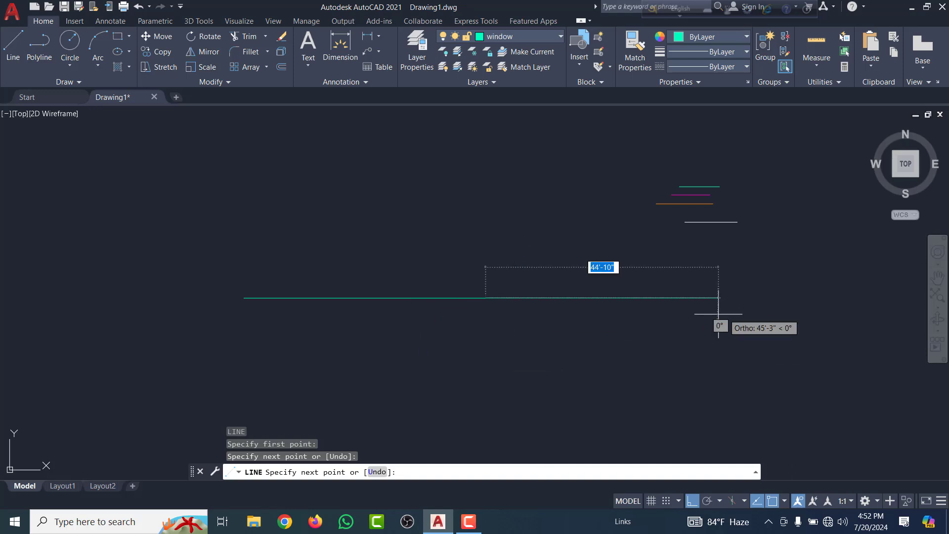
pyautogui.press('Escape')
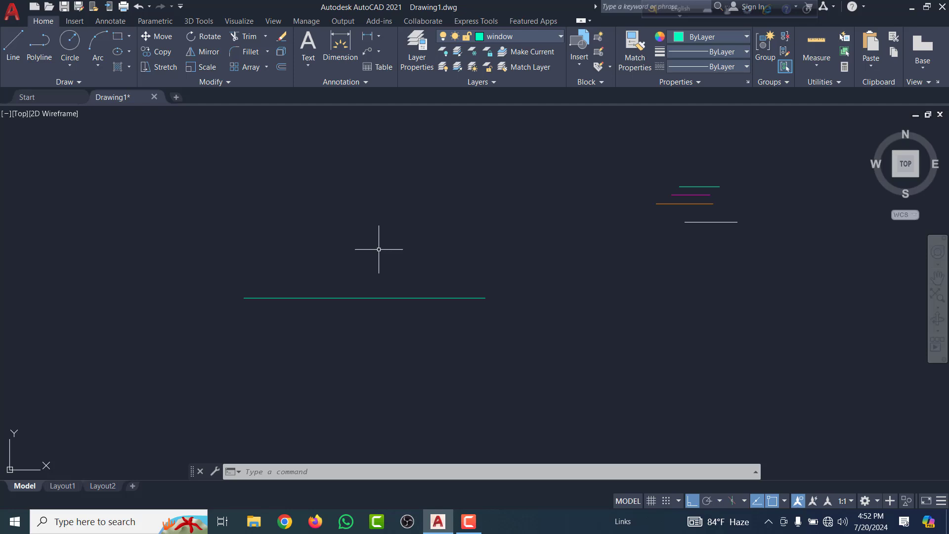
# Start a new line below the long horizontal one with a 20' segment running to the right
pyautogui.write('l')
pyautogui.press('Return')
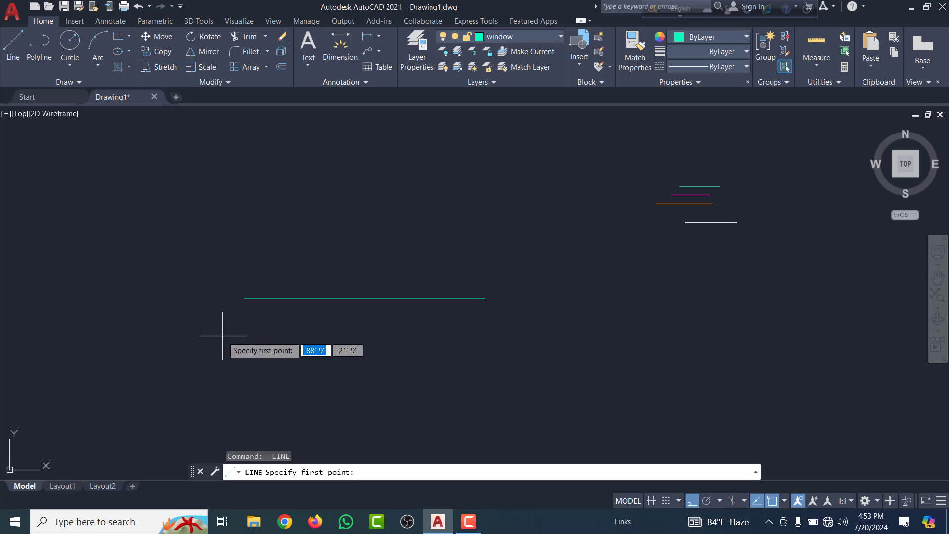
pyautogui.click(233, 384)
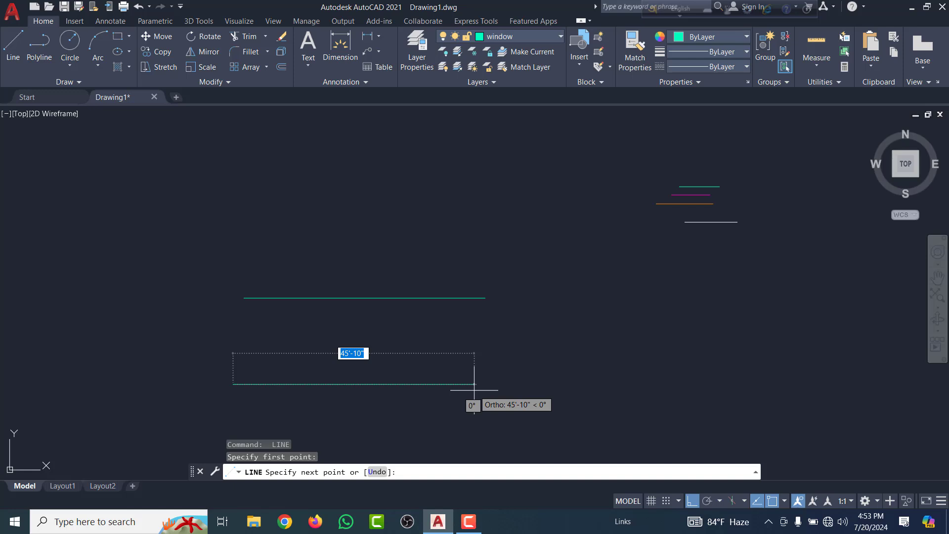
pyautogui.write("40'")
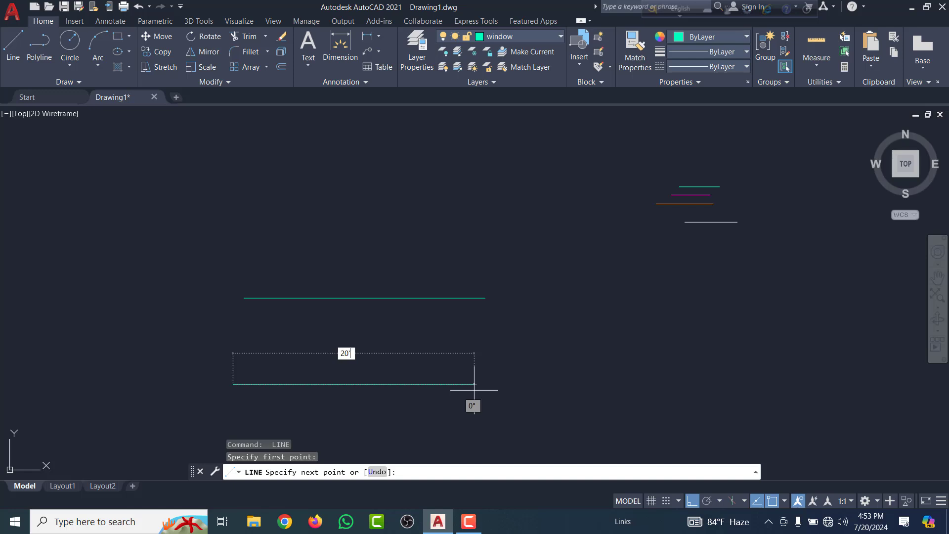
pyautogui.press('Return')
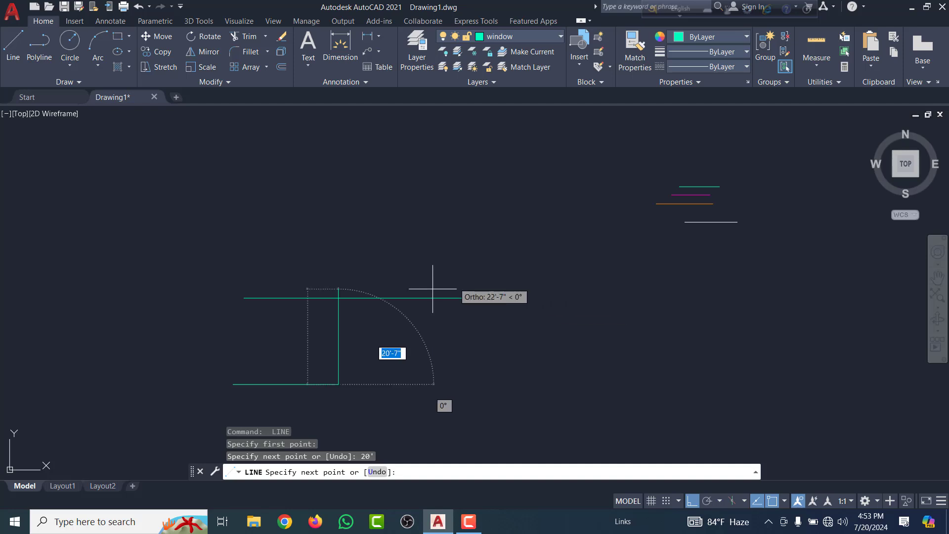
# Continue the line from the 20' segment's right end with a 5' segment straight down
pyautogui.scroll(-4, 339, 284)
pyautogui.scroll(6, 303, 343)
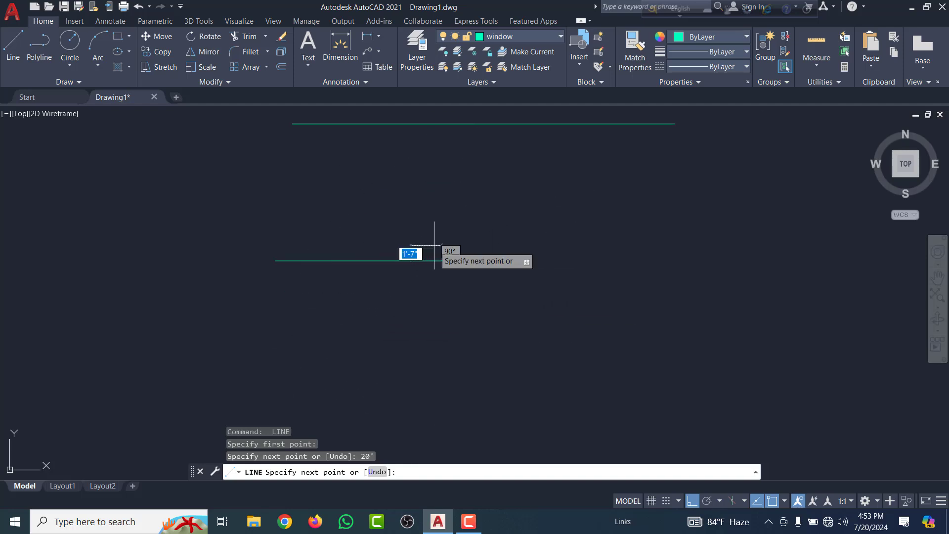
pyautogui.scroll(-2, 436, 207)
pyautogui.scroll(2, 447, 338)
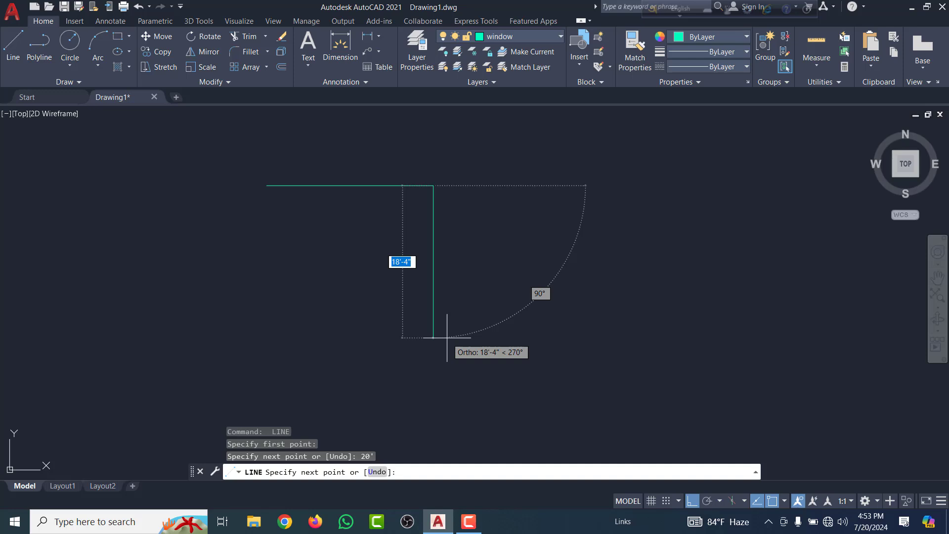
pyautogui.write('5')
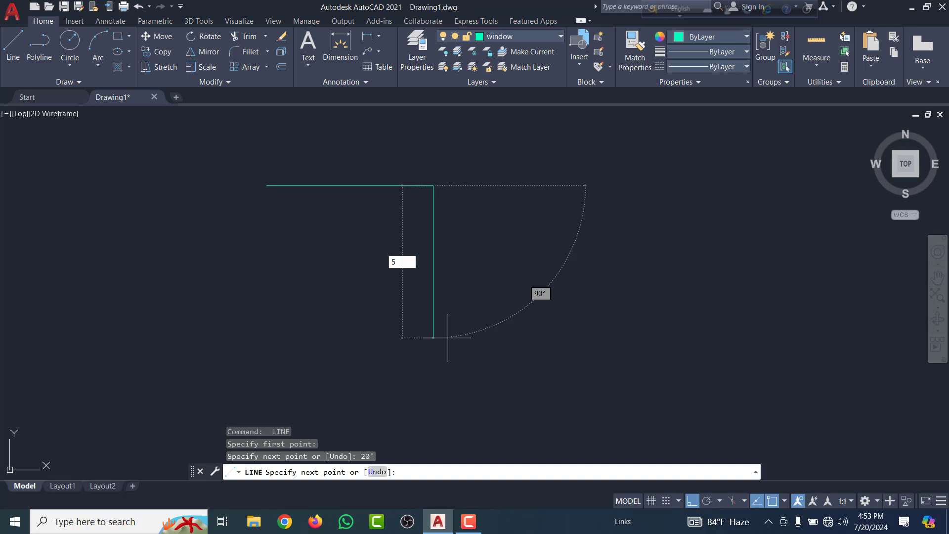
pyautogui.write("'")
pyautogui.press('Return')
# Add a 10' segment running left and close the outline with a slanted line to its starting point
pyautogui.scroll(2, 447, 337)
pyautogui.scroll(-2, 496, 314)
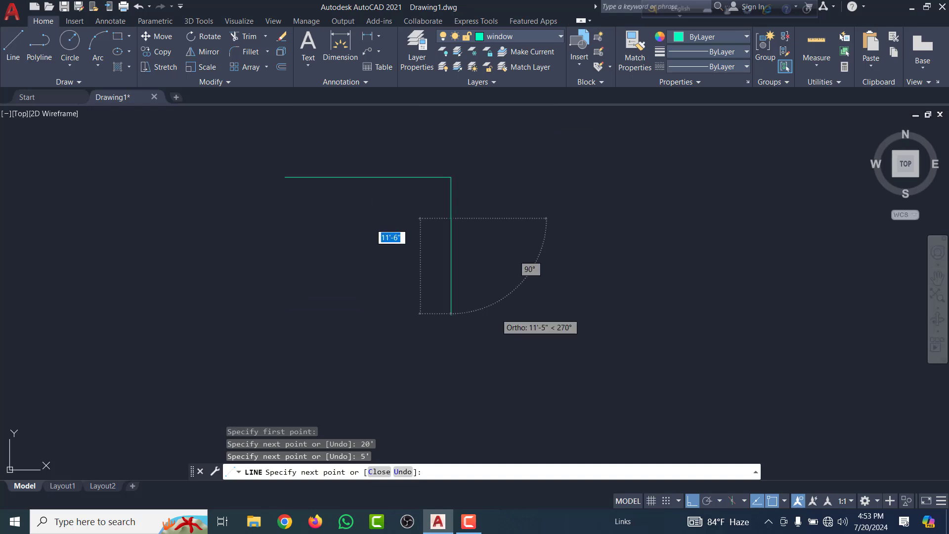
pyautogui.scroll(2, 420, 284)
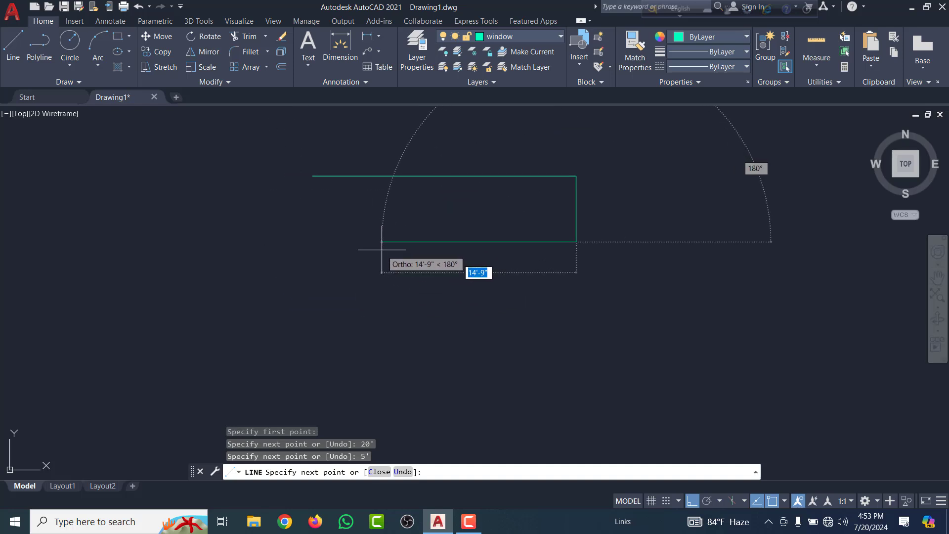
pyautogui.write('1')
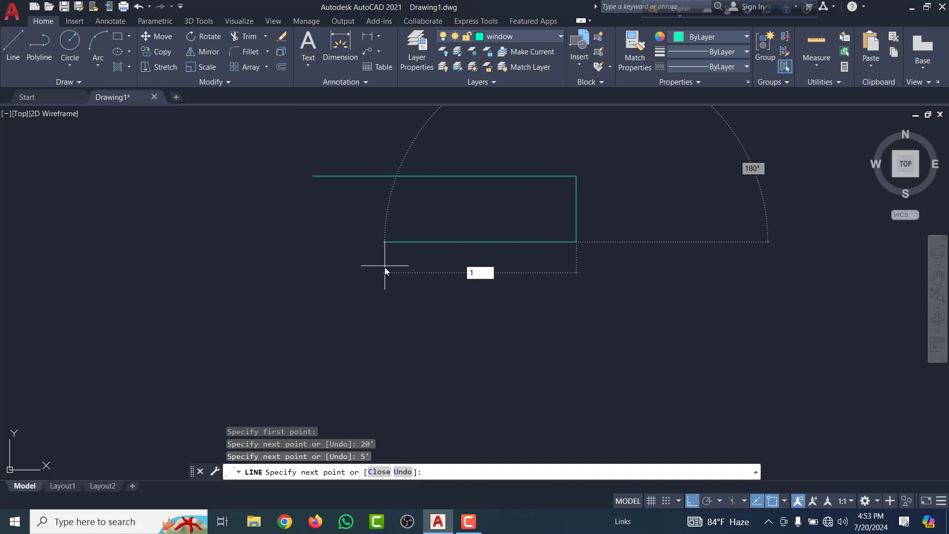
pyautogui.write("0'")
pyautogui.press('Return')
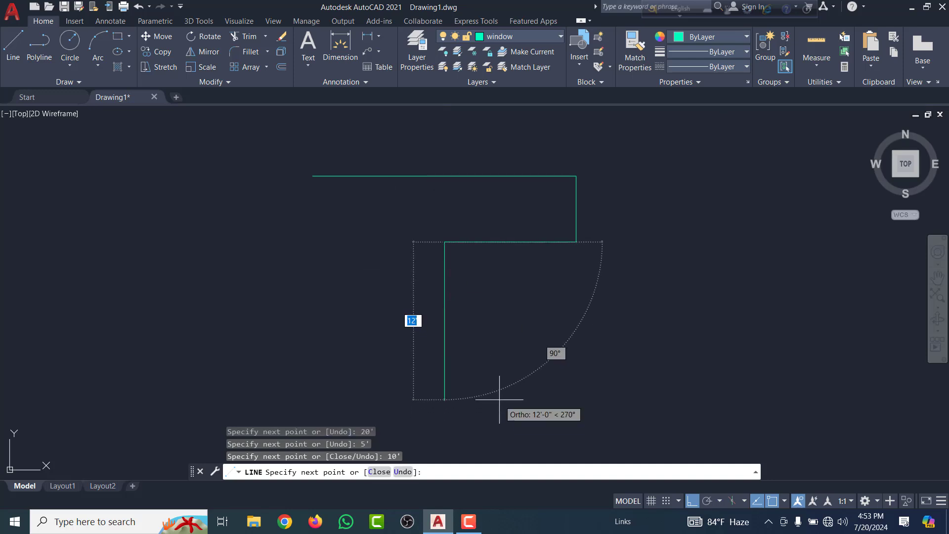
pyautogui.click(313, 176)
pyautogui.press('Return')
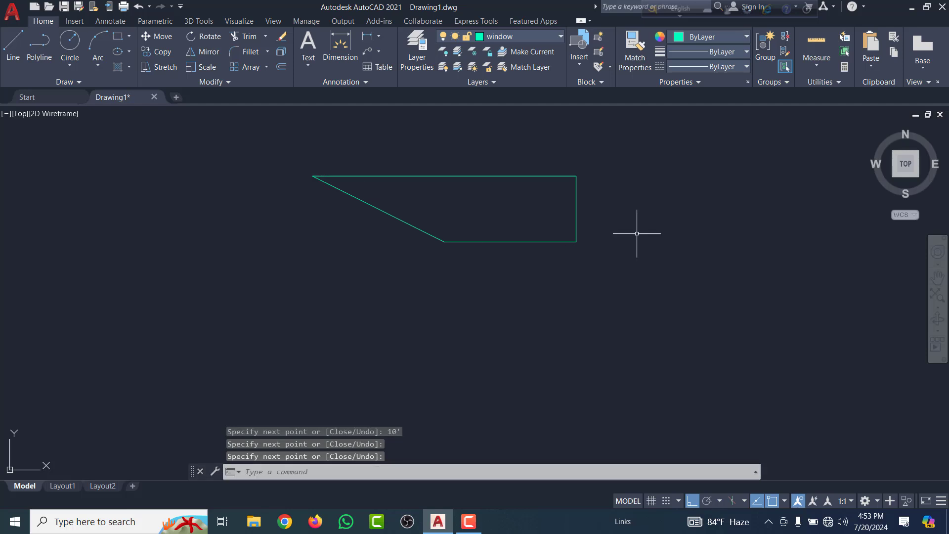
# Draw a circle with a 2' radius in the empty space to the right of the closed four-sided shape
pyautogui.scroll(-5, 467, 262)
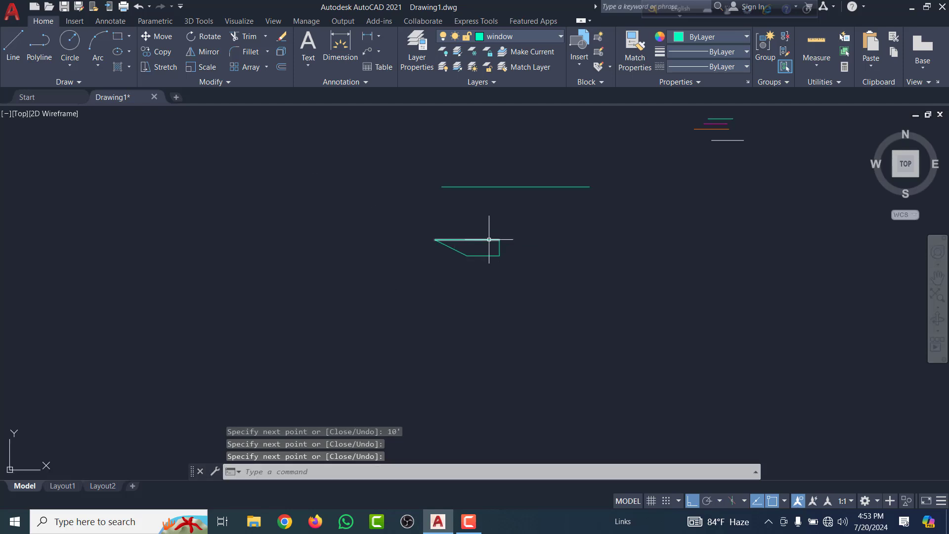
pyautogui.scroll(8, 488, 239)
pyautogui.scroll(-3, 450, 262)
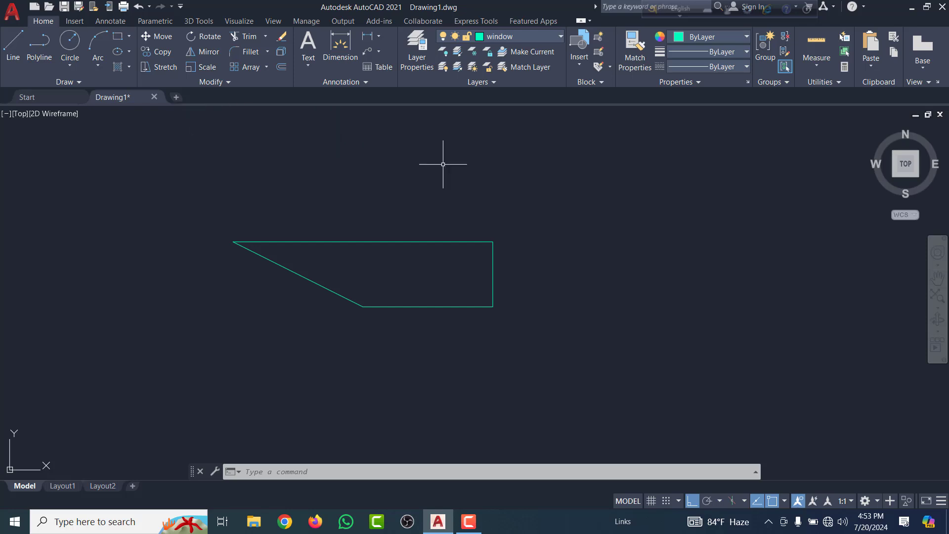
pyautogui.scroll(-2, 390, 206)
pyautogui.scroll(-2, 389, 207)
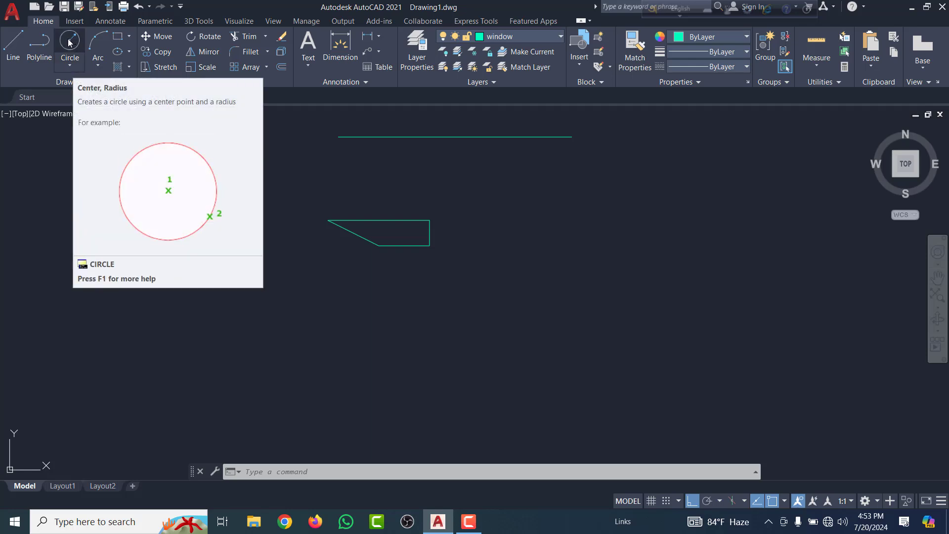
pyautogui.scroll(4, 514, 236)
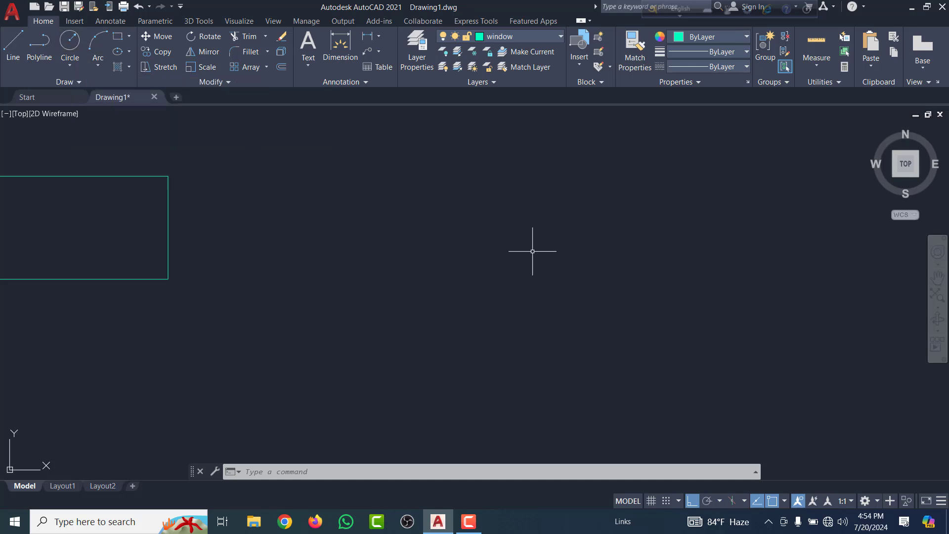
pyautogui.write('C')
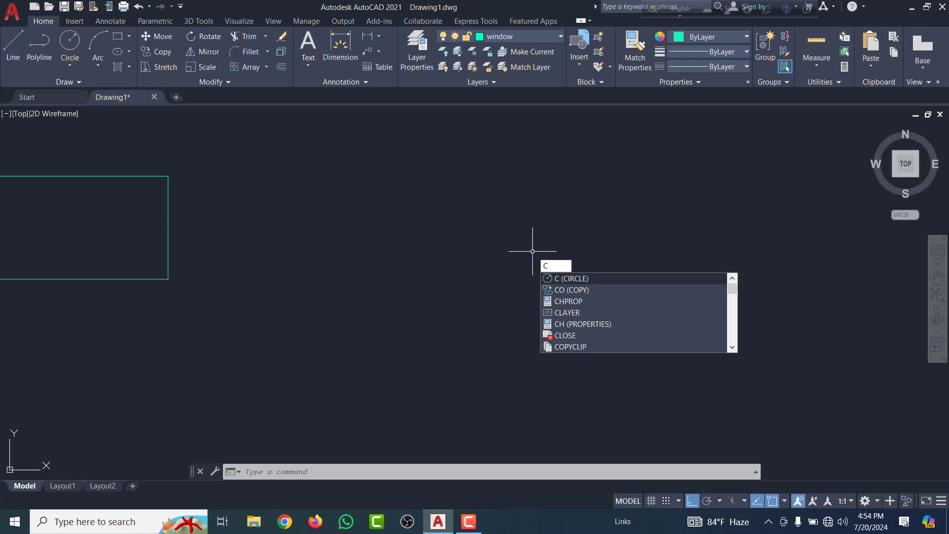
pyautogui.press('Return')
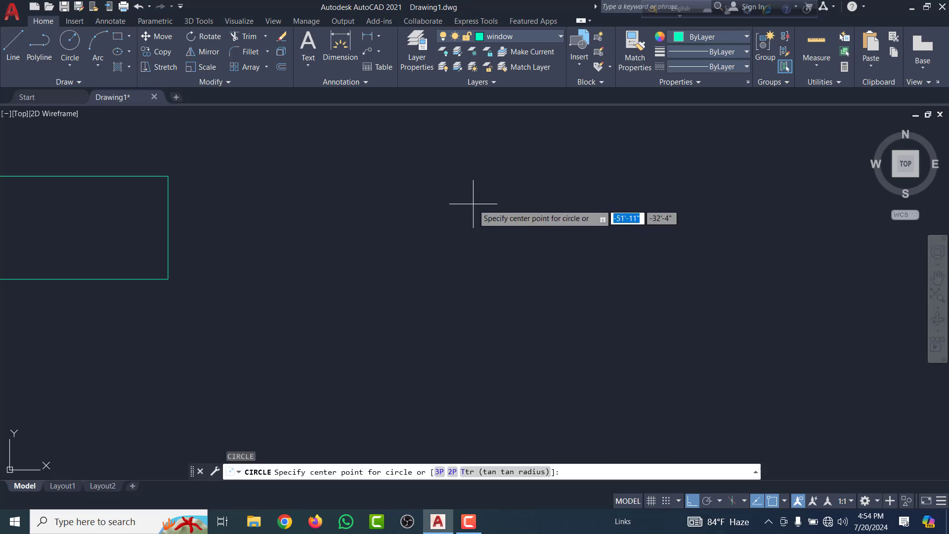
pyautogui.click(478, 235)
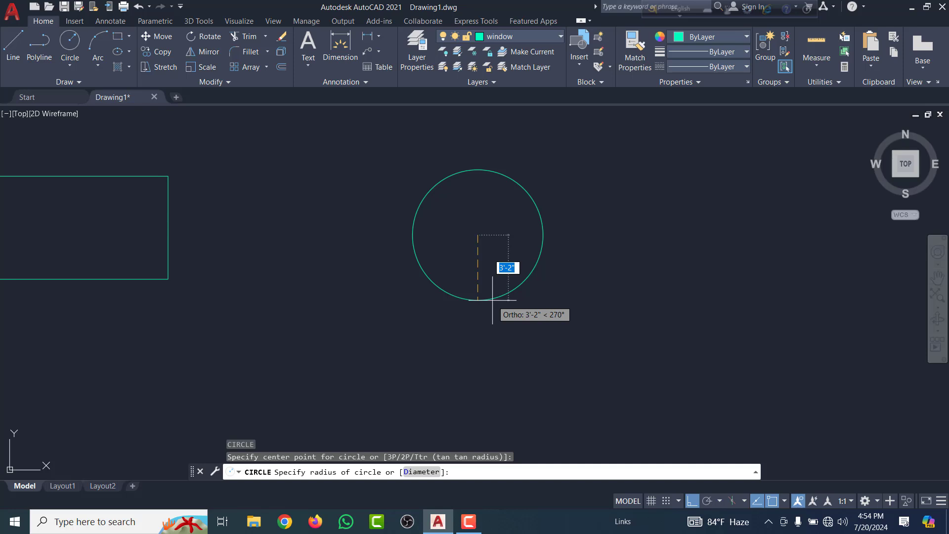
pyautogui.write('2')
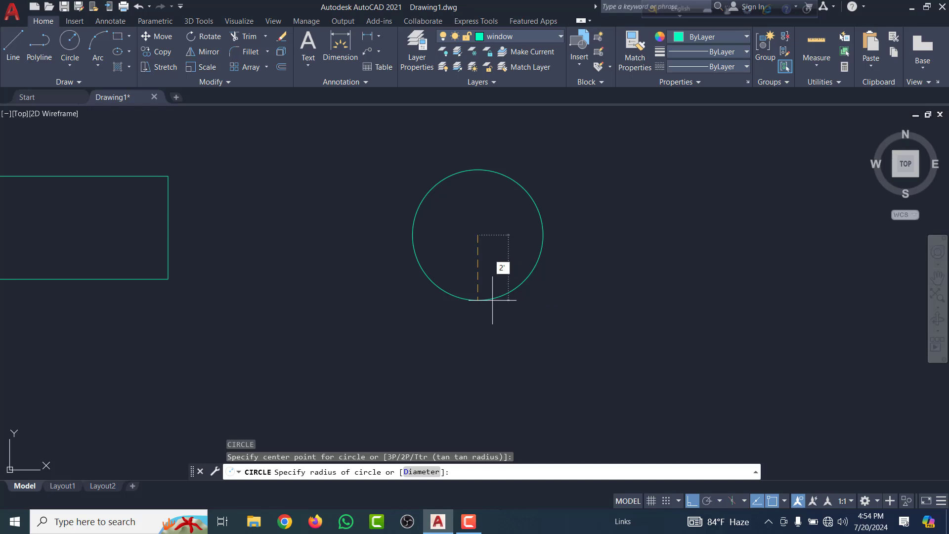
pyautogui.press('Return')
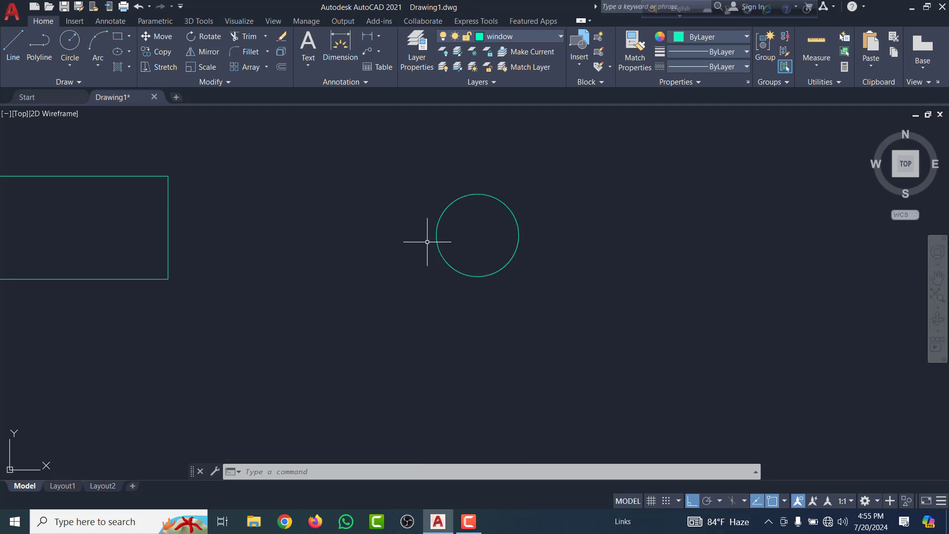
pyautogui.scroll(5, 466, 226)
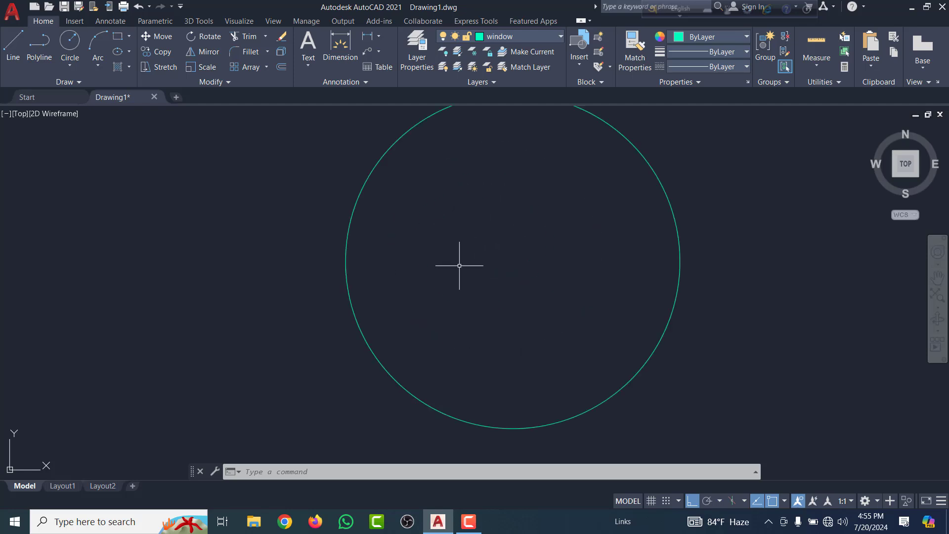
pyautogui.scroll(-10, 500, 254)
pyautogui.scroll(7, 502, 272)
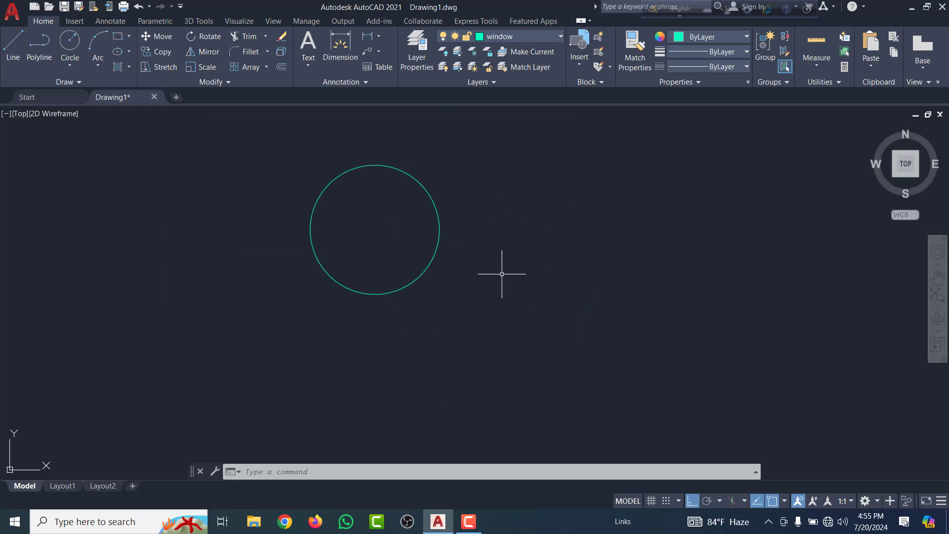
pyautogui.scroll(-6, 502, 272)
pyautogui.scroll(4, 487, 290)
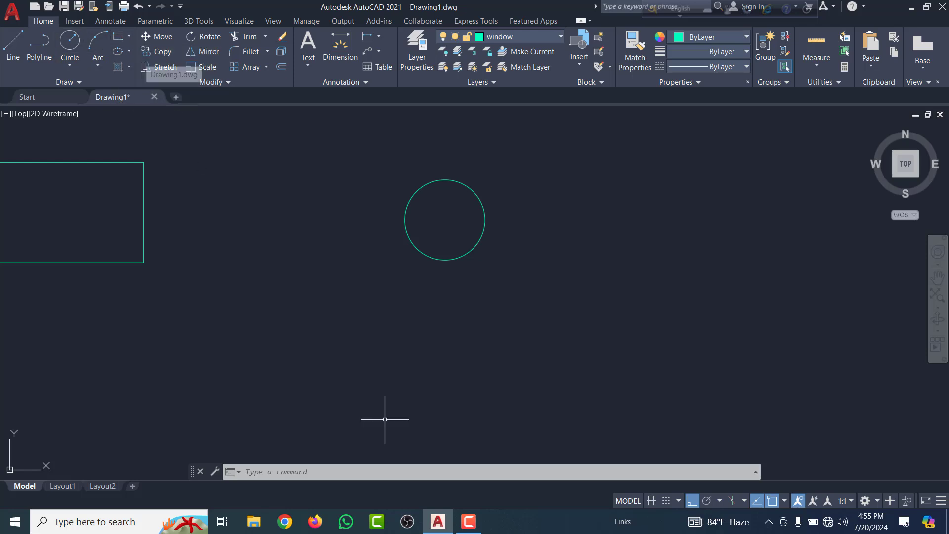
pyautogui.click(469, 523)
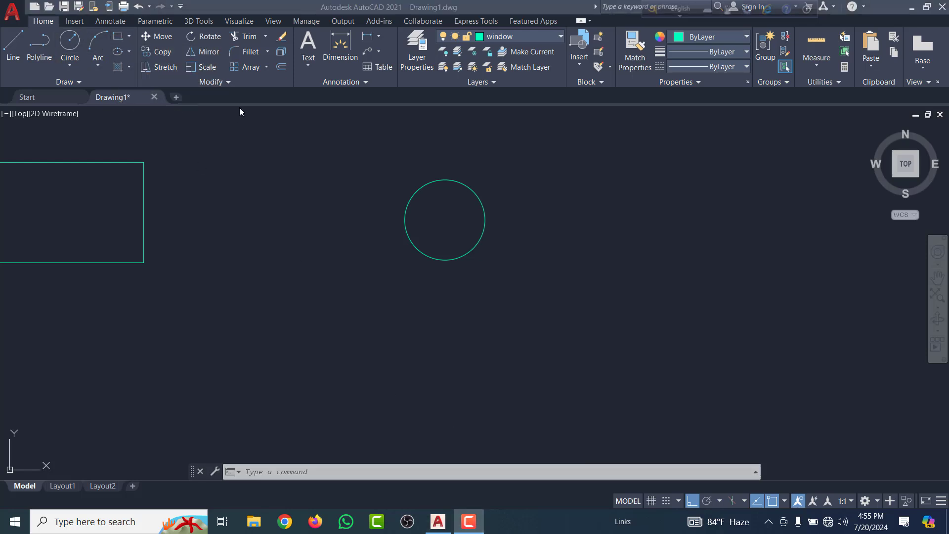
pyautogui.click(341, 191)
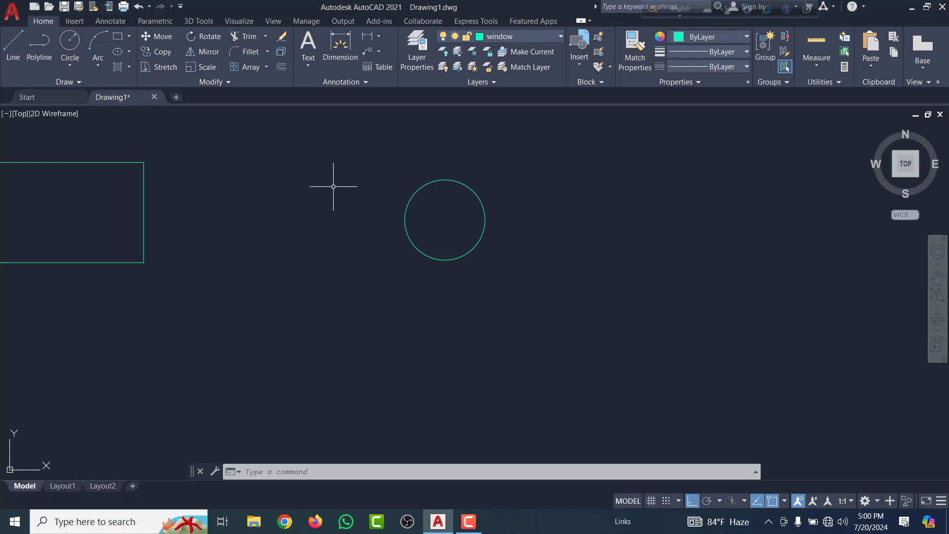
pyautogui.press('F9')
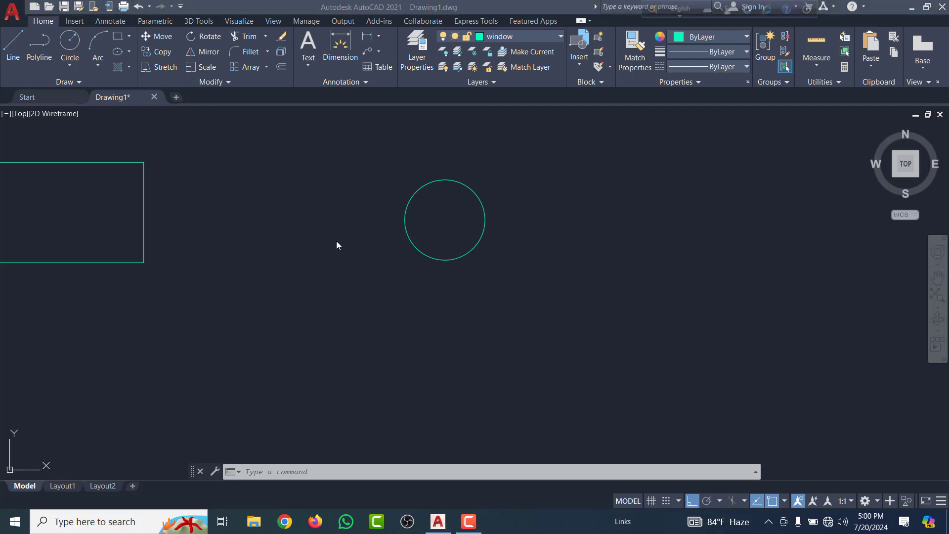
pyautogui.scroll(-4, 331, 197)
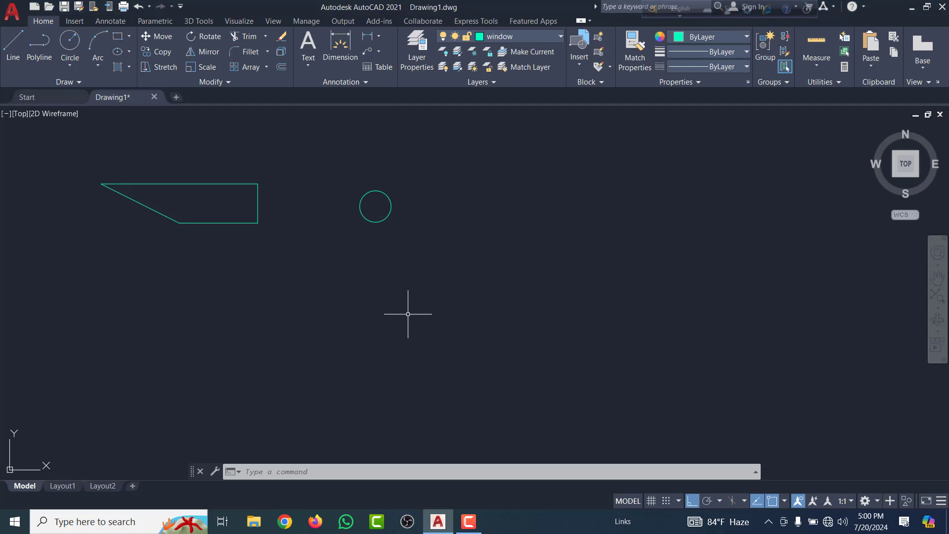
pyautogui.scroll(-2, 410, 313)
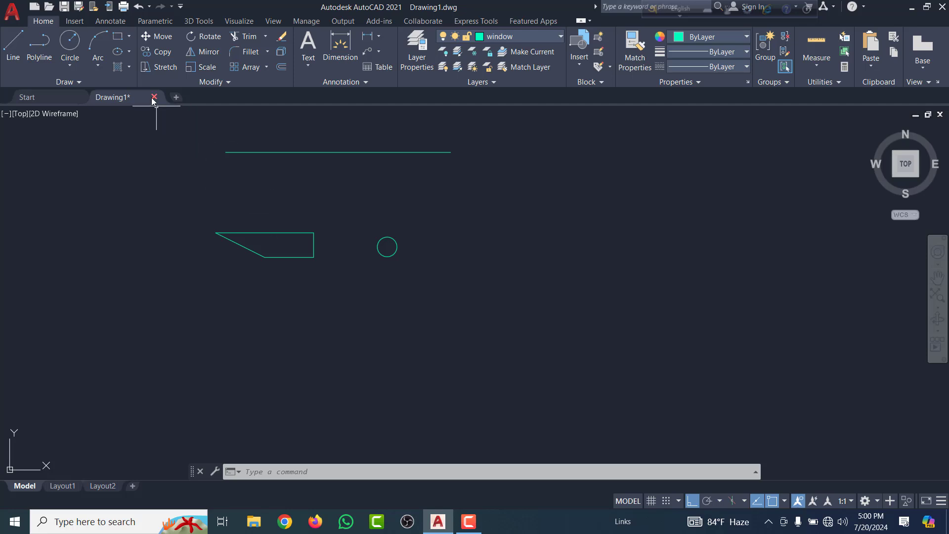
pyautogui.click(118, 39)
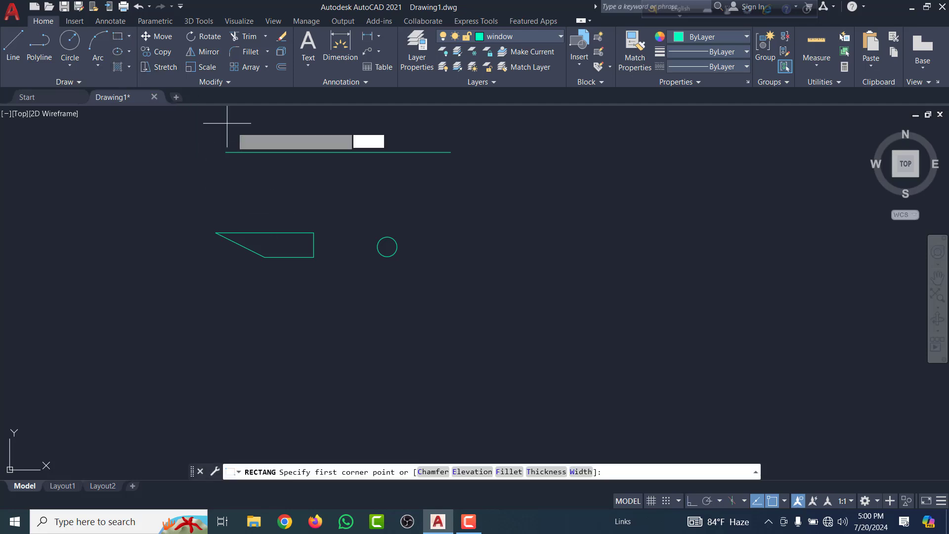
pyautogui.click(463, 213)
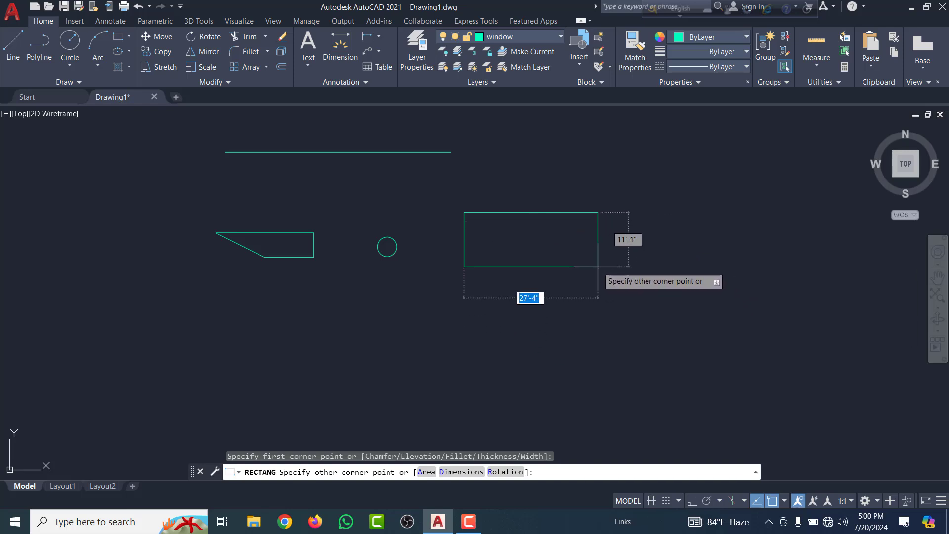
pyautogui.scroll(6, 597, 266)
pyautogui.scroll(-4, 594, 265)
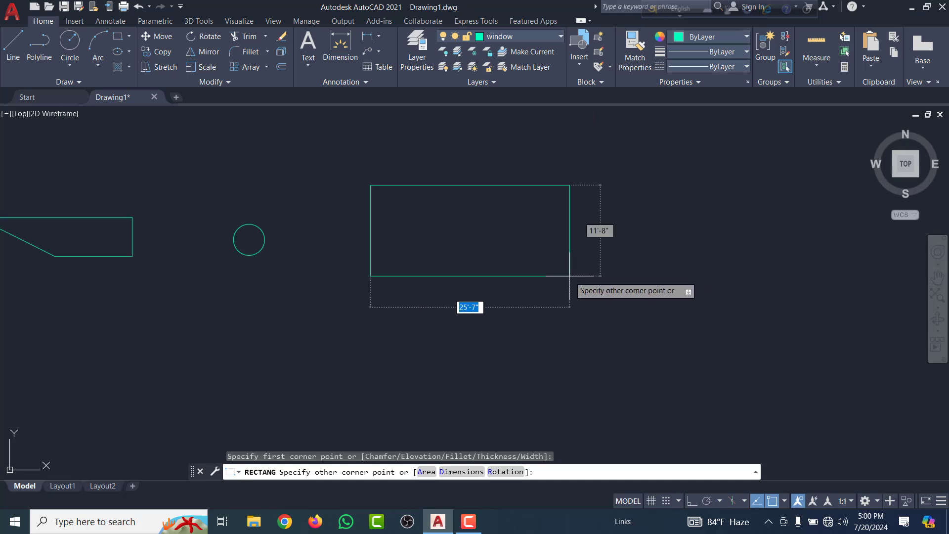
pyautogui.press('Escape')
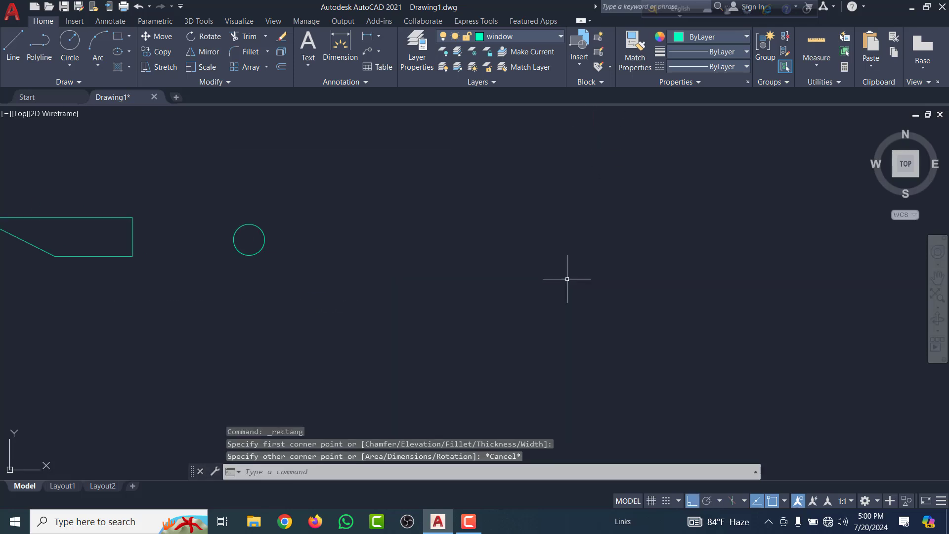
# Draw a rectangle 10' long and 5' high in the empty space to the right of the circle
pyautogui.write('r')
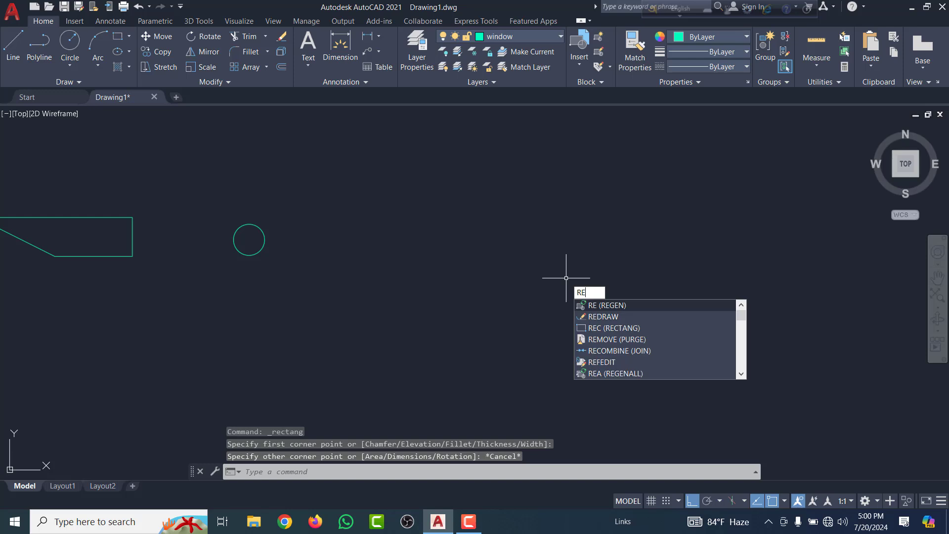
pyautogui.write('ec')
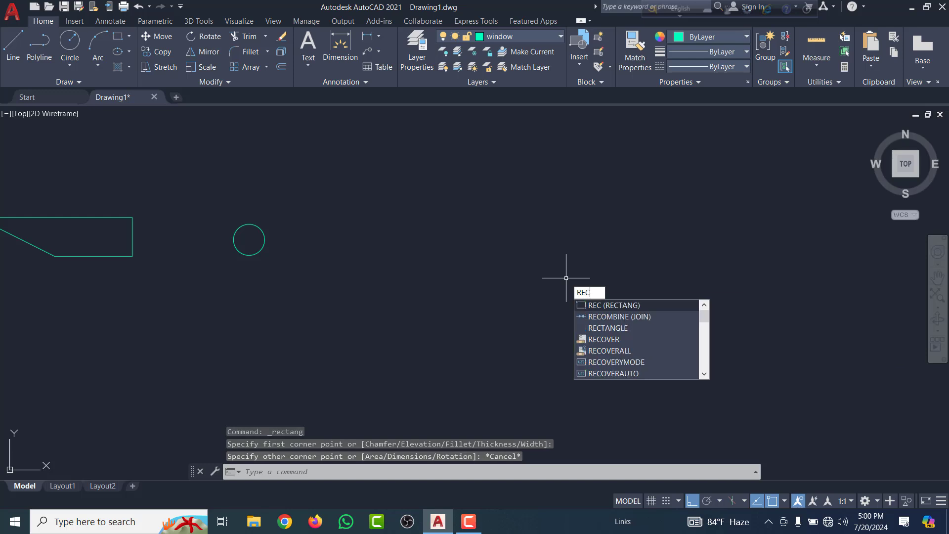
pyautogui.press('Return')
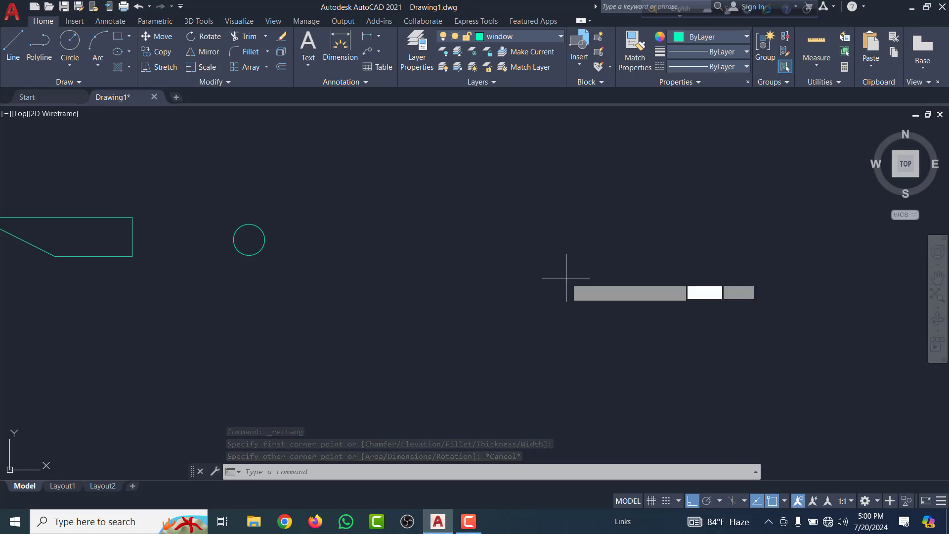
pyautogui.click(377, 202)
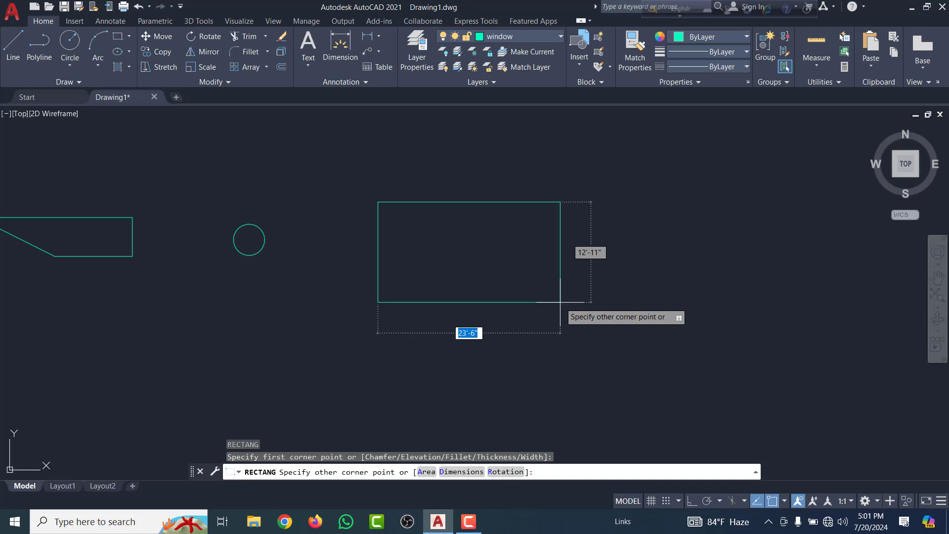
pyautogui.write('10')
pyautogui.press('Tab')
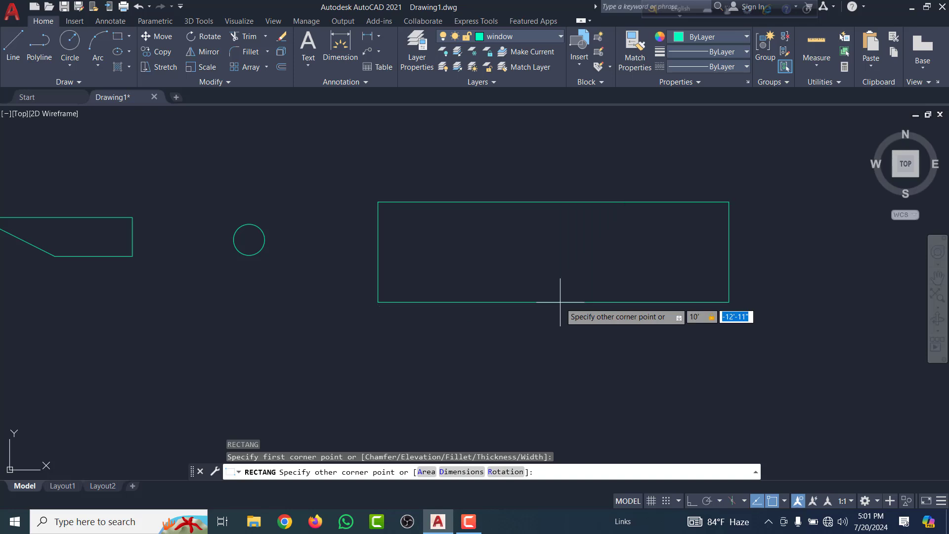
pyautogui.write('5')
pyautogui.press('Return')
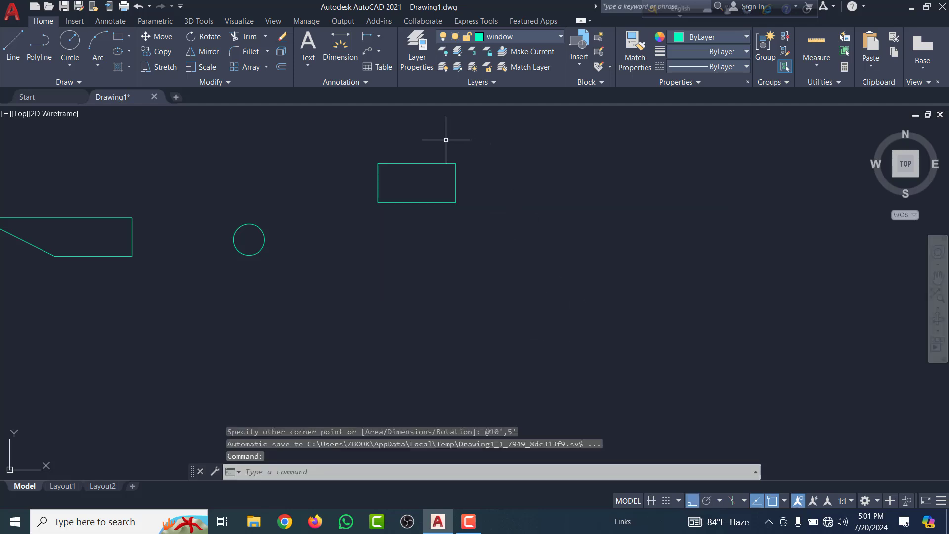
# Measure the rectangle's top and left edges with the Dimension command, without placing the dimensions
pyautogui.scroll(6, 386, 163)
pyautogui.scroll(-5, 282, 187)
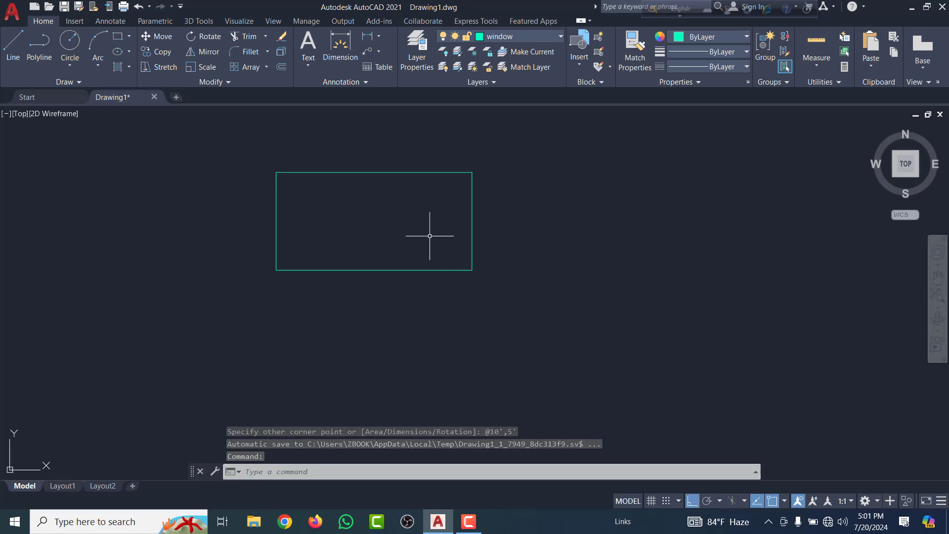
pyautogui.click(340, 47)
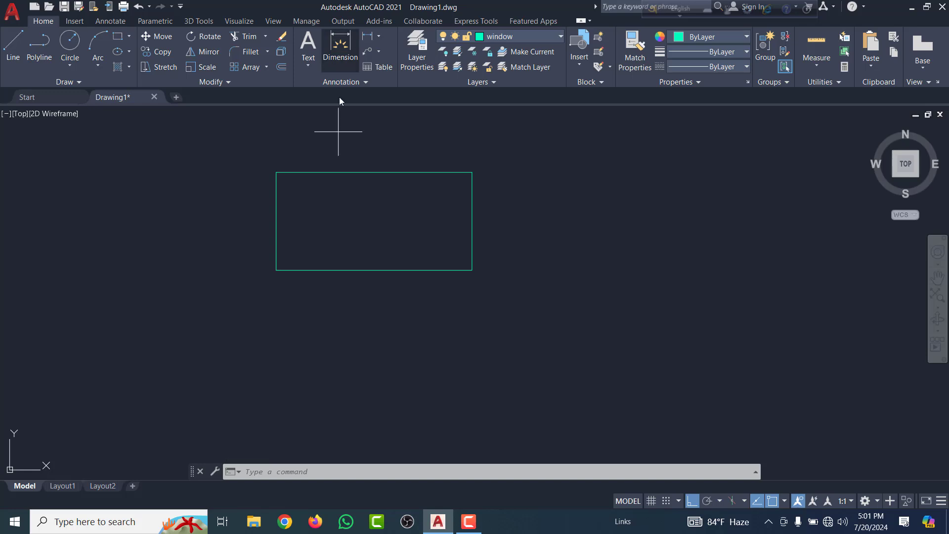
pyautogui.press('Return')
pyautogui.click(276, 172)
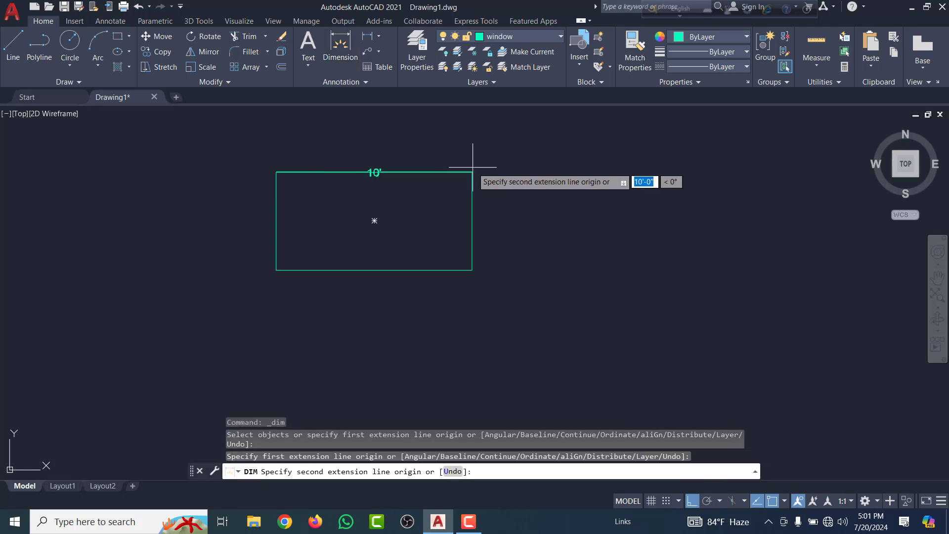
pyautogui.click(472, 171)
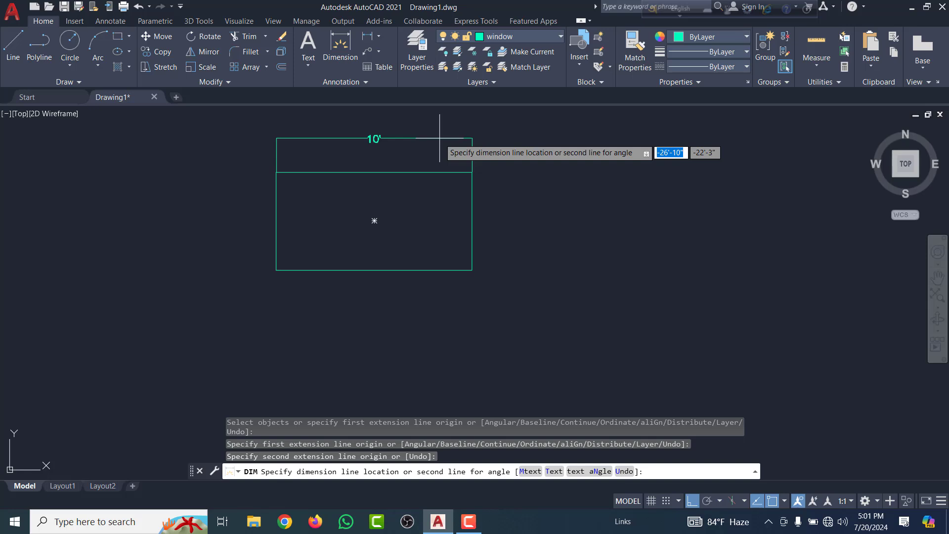
pyautogui.press('Escape')
pyautogui.press('Return')
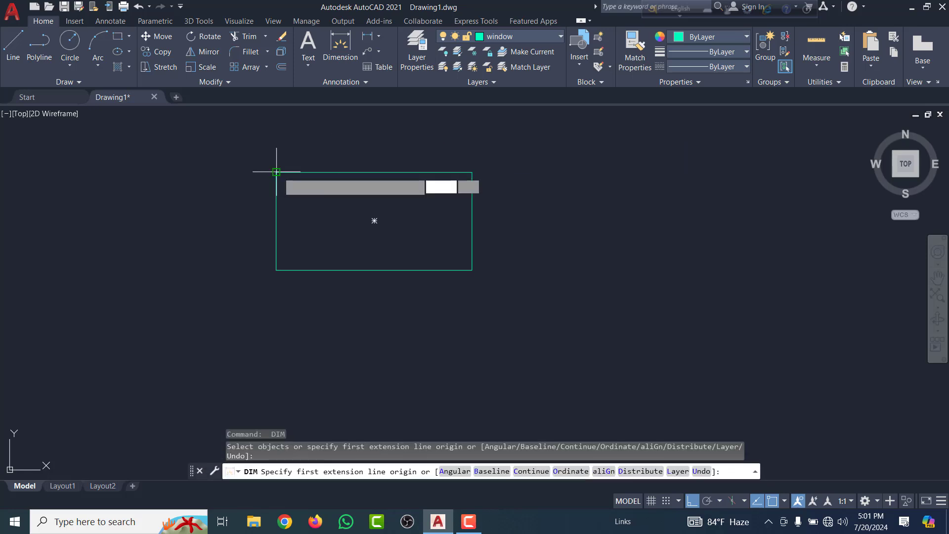
pyautogui.click(276, 172)
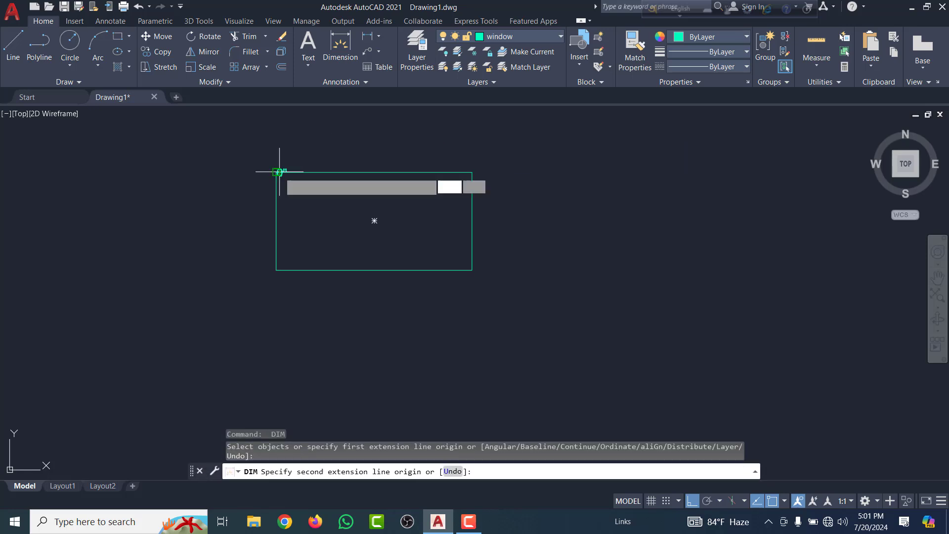
pyautogui.click(276, 270)
pyautogui.press('Escape')
pyautogui.scroll(-5, 420, 195)
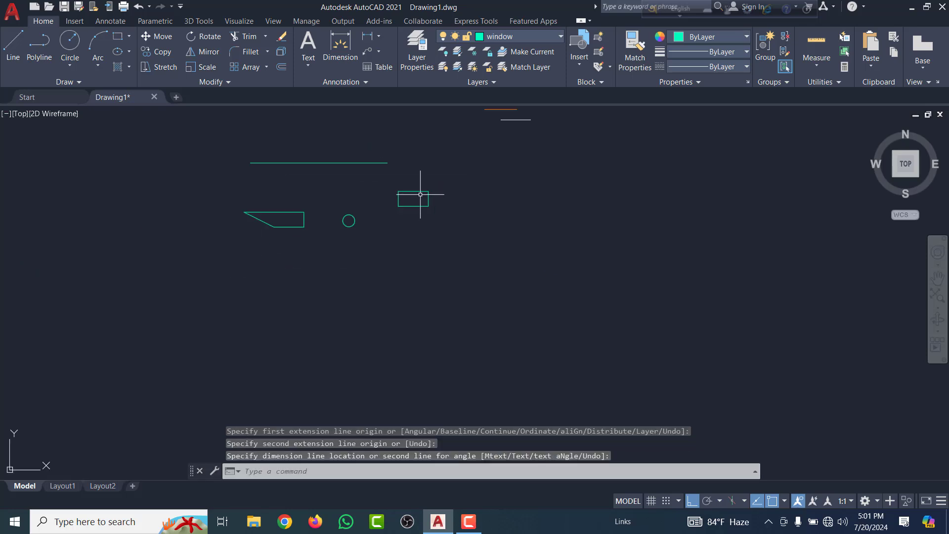
pyautogui.scroll(8, 420, 201)
pyautogui.scroll(-6, 419, 205)
pyautogui.scroll(6, 415, 198)
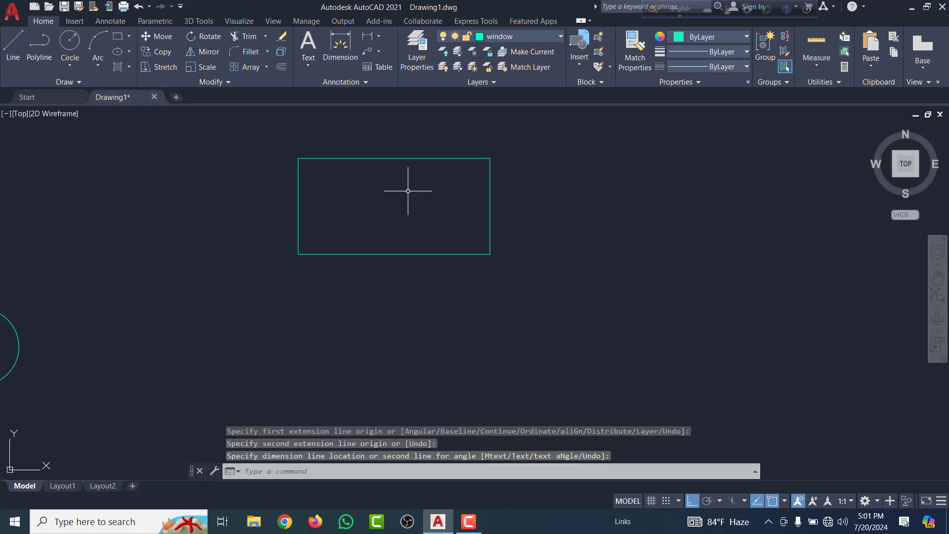
pyautogui.scroll(-4, 409, 193)
pyautogui.scroll(8, 411, 188)
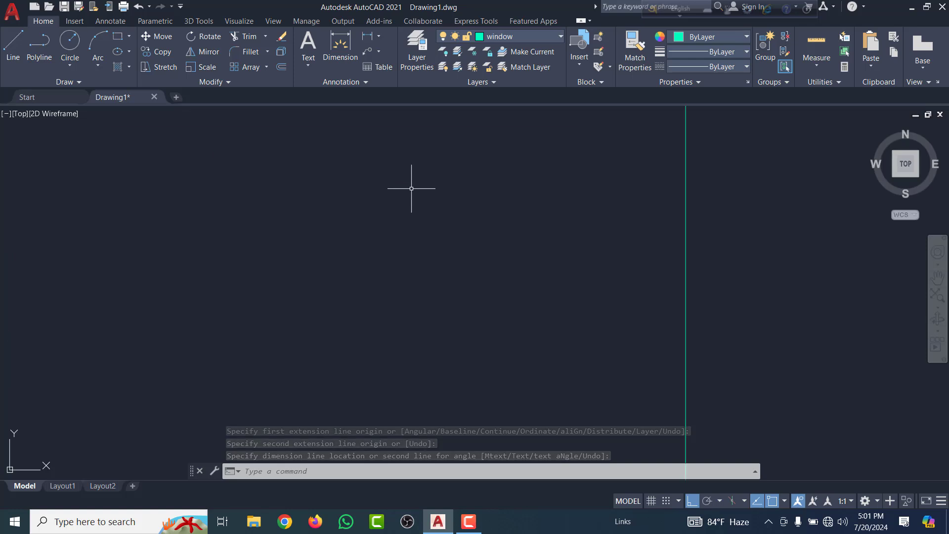
pyautogui.scroll(-10, 418, 178)
pyautogui.scroll(3, 433, 185)
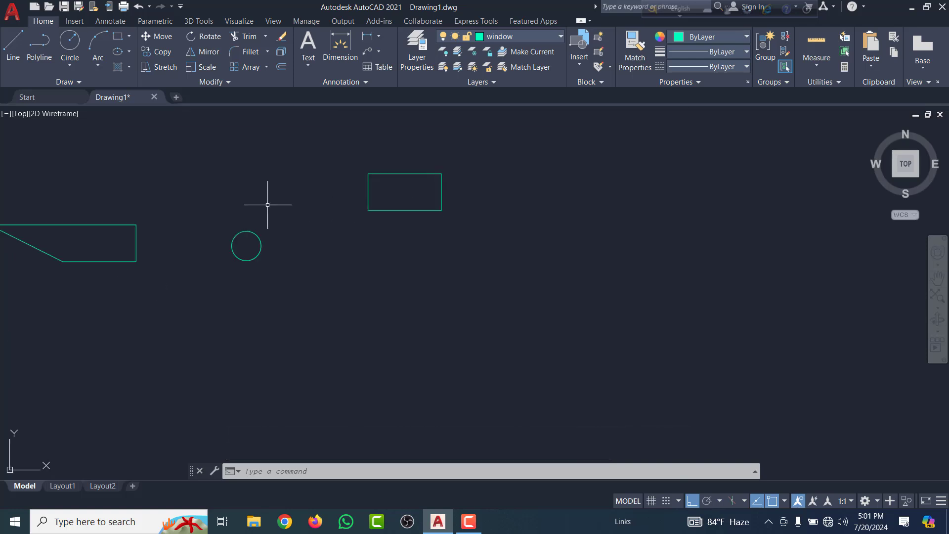
pyautogui.scroll(-4, 267, 134)
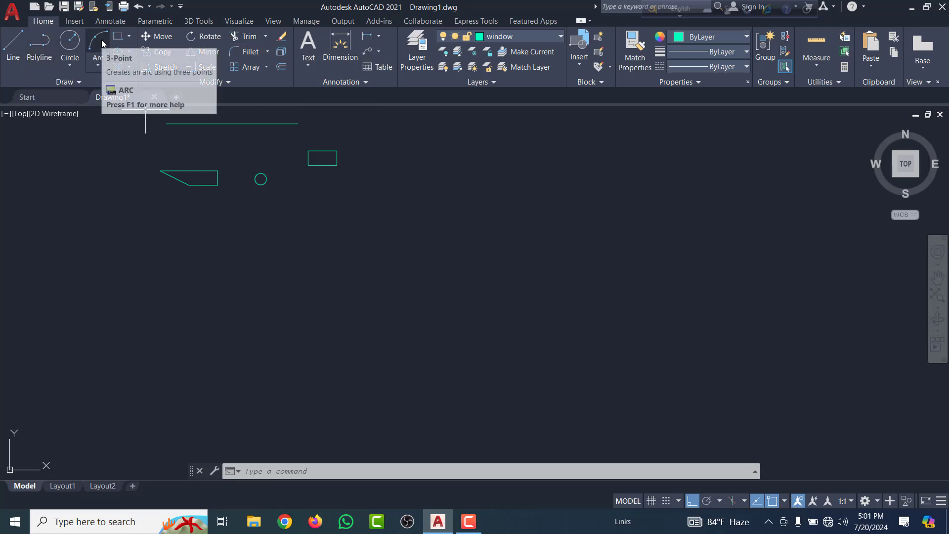
pyautogui.scroll(4, 384, 151)
pyautogui.scroll(-4, 366, 259)
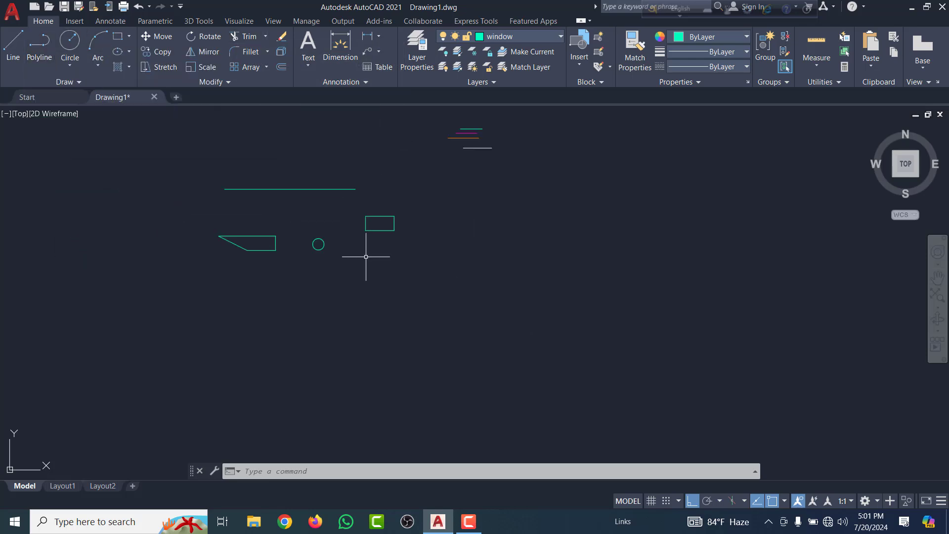
pyautogui.scroll(6, 322, 248)
pyautogui.scroll(-2, 326, 268)
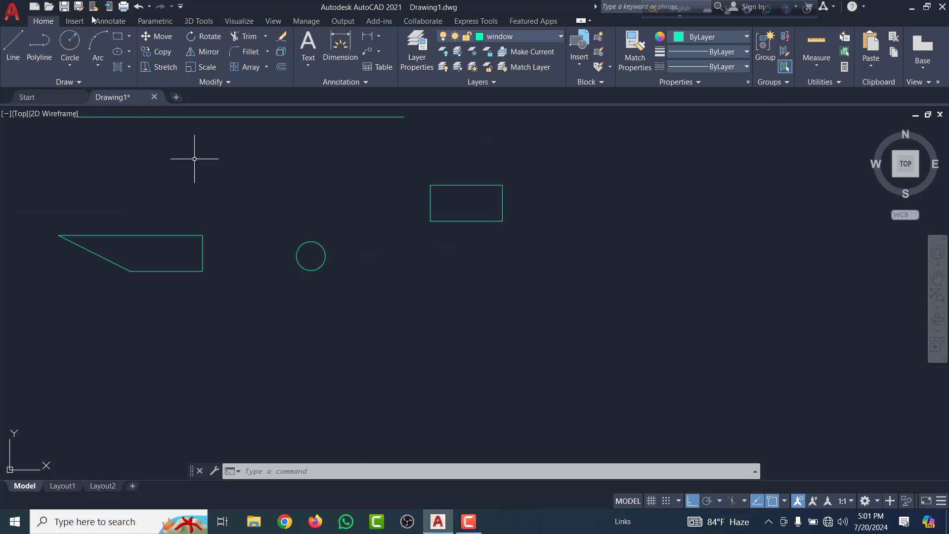
# Draw a three-point arc around the rectangle's upper-right corner, with two points on the top edge and its end on the right edge
pyautogui.click(99, 39)
pyautogui.scroll(8, 486, 195)
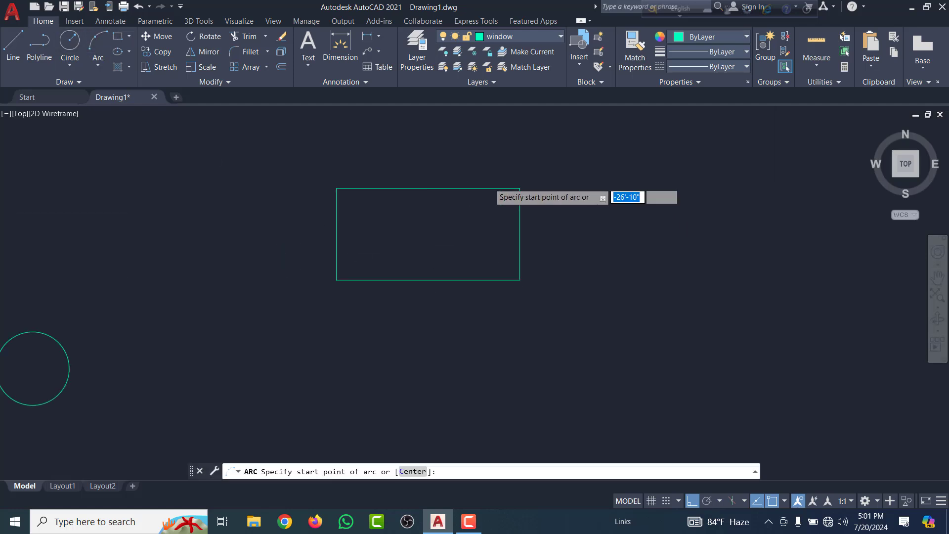
pyautogui.click(474, 196)
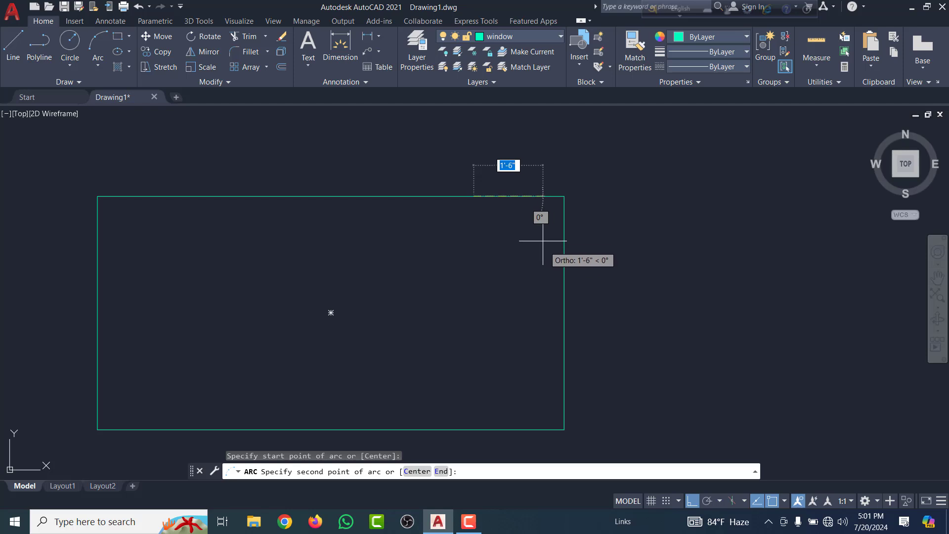
pyautogui.click(539, 213)
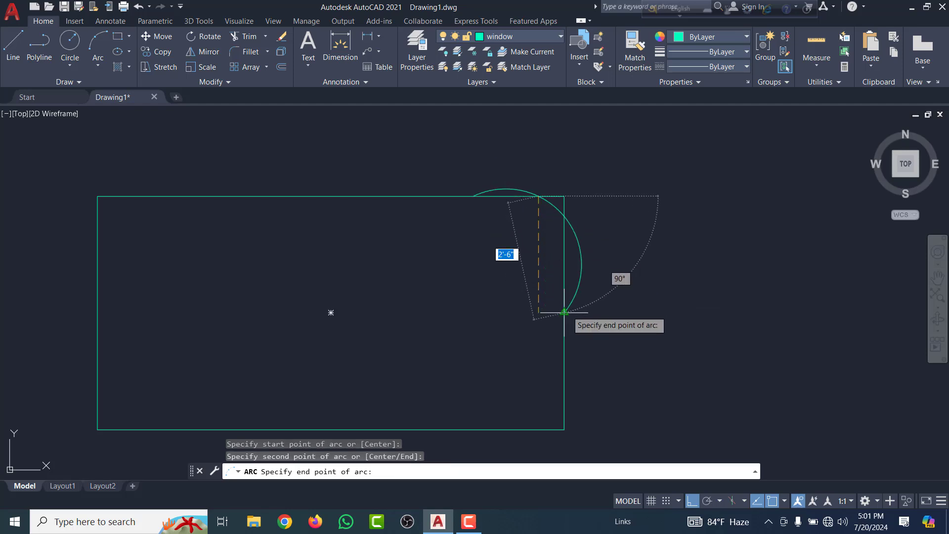
pyautogui.click(564, 289)
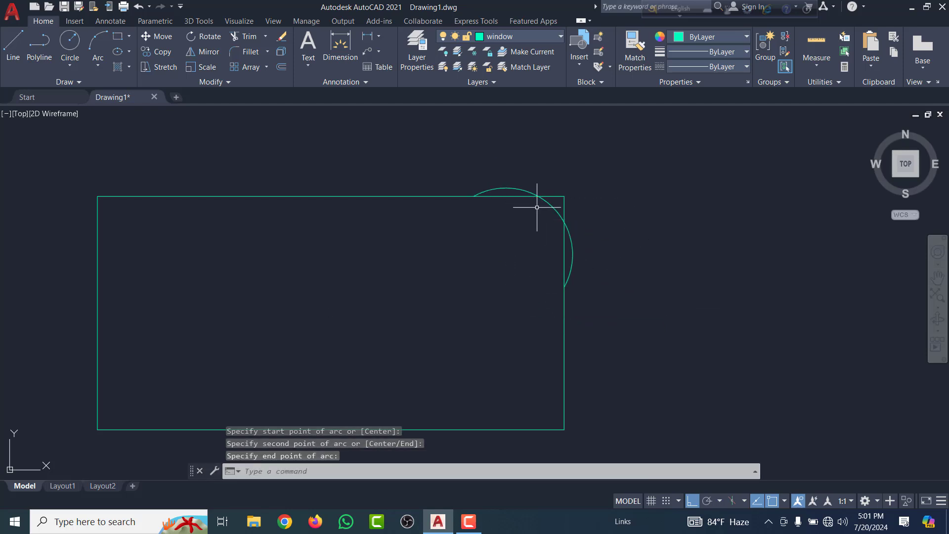
# Delete the three-point arc around the rectangle's upper-right corner
pyautogui.click(552, 207)
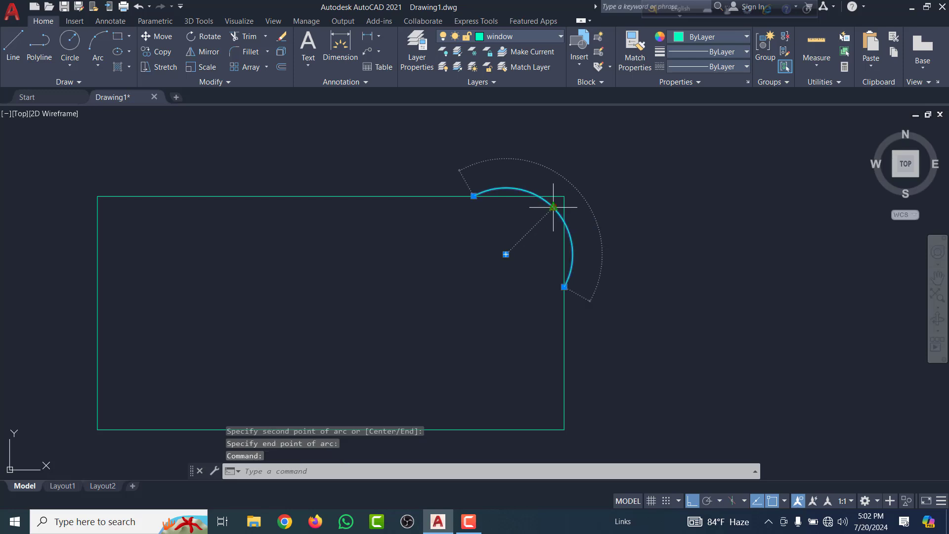
pyautogui.click(555, 206)
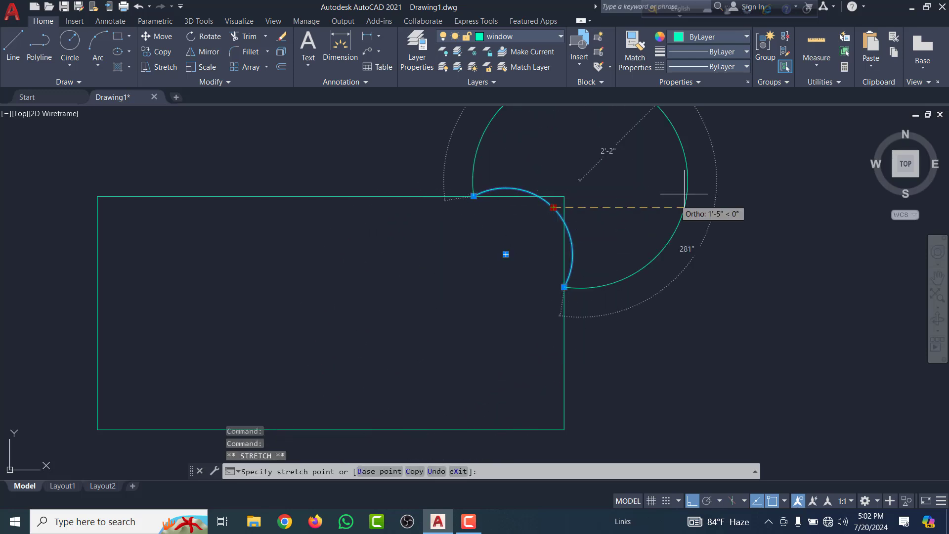
pyautogui.press('Escape')
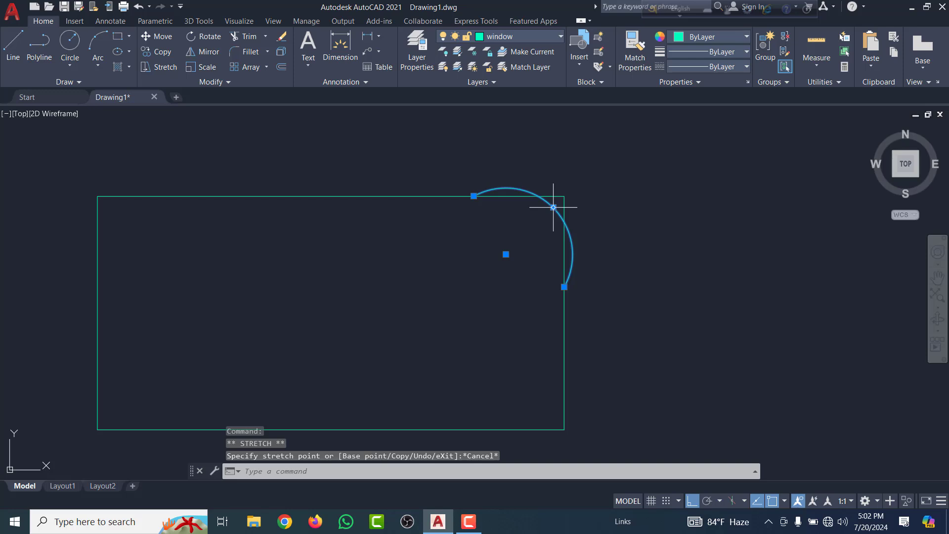
pyautogui.press('Delete')
# Draw a quarter arc by start, center and end, starting at the long horizontal line's right endpoint with its center directly below that point
pyautogui.scroll(-6, 366, 215)
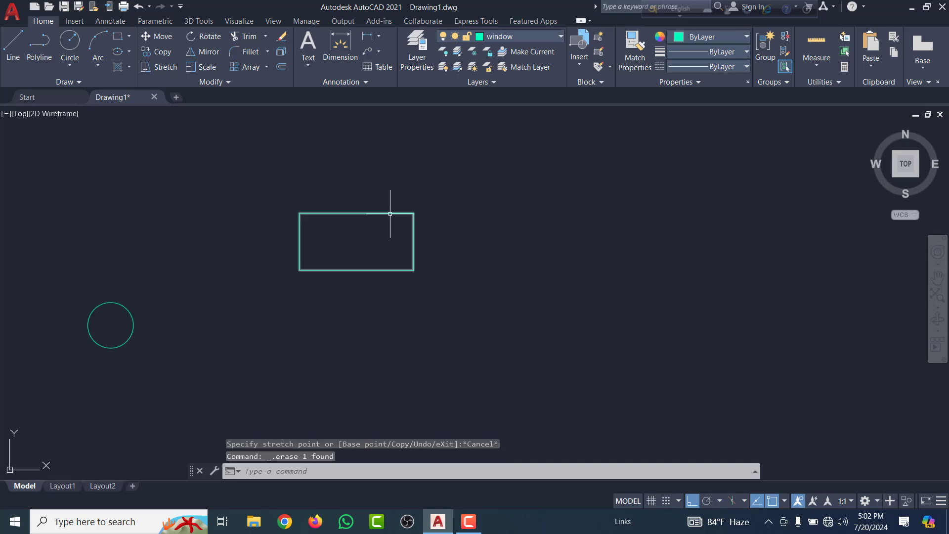
pyautogui.write('AR')
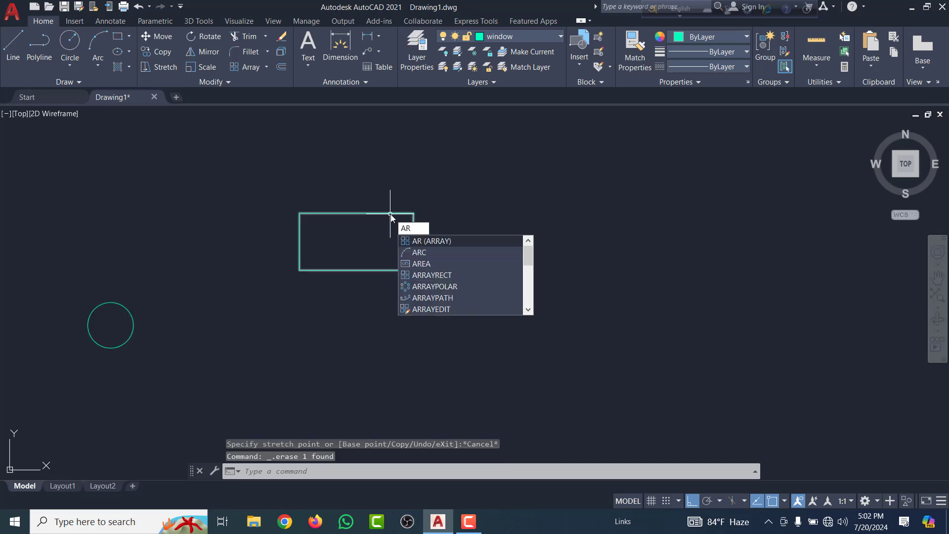
pyautogui.write('C')
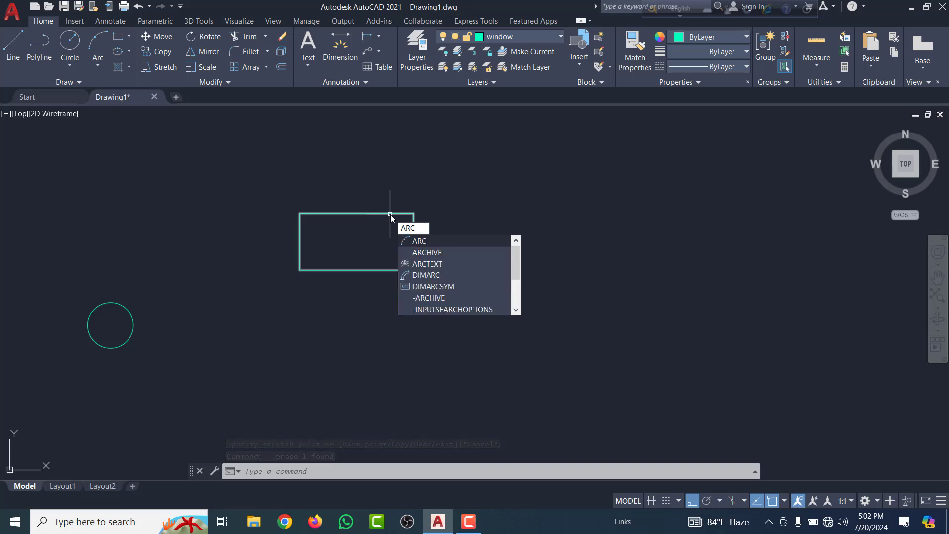
pyautogui.press('Return')
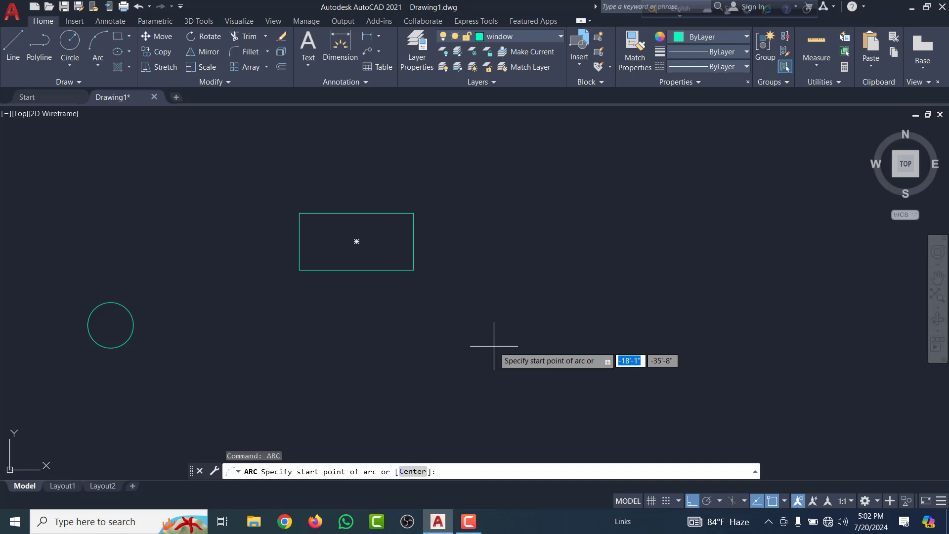
pyautogui.scroll(3, 212, 285)
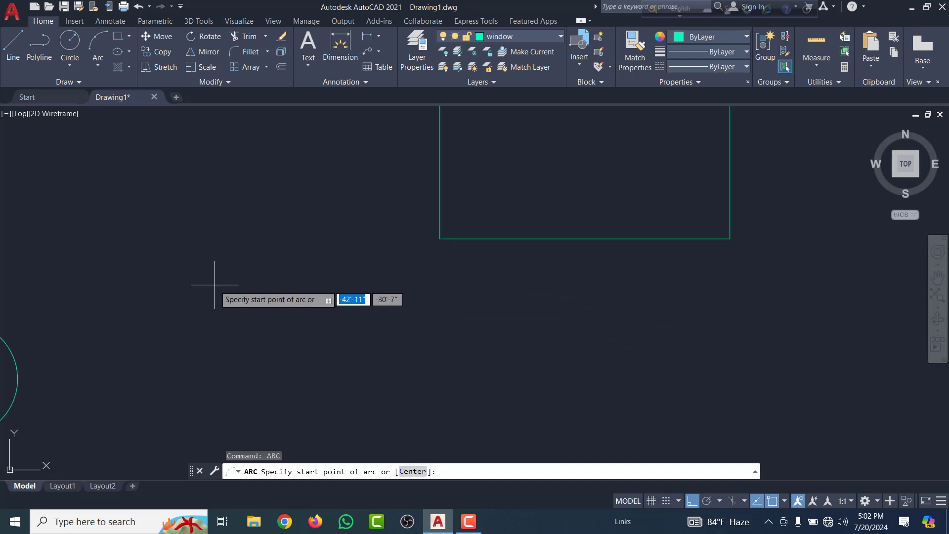
pyautogui.scroll(-2, 307, 339)
pyautogui.scroll(-3, 434, 259)
pyautogui.scroll(4, 451, 239)
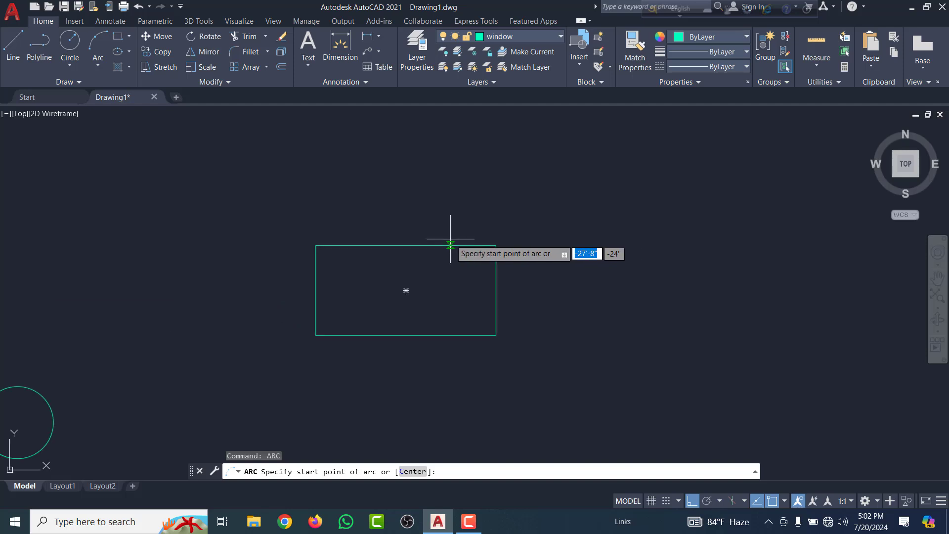
pyautogui.scroll(-5, 440, 250)
pyautogui.scroll(4, 276, 276)
pyautogui.scroll(-3, 309, 305)
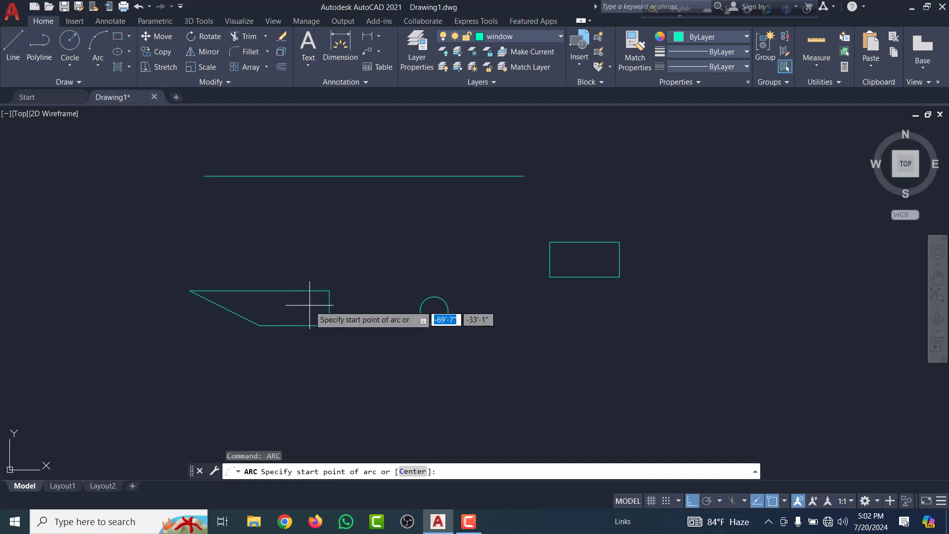
pyautogui.scroll(-1, 381, 265)
pyautogui.scroll(3, 446, 212)
pyautogui.scroll(1, 424, 221)
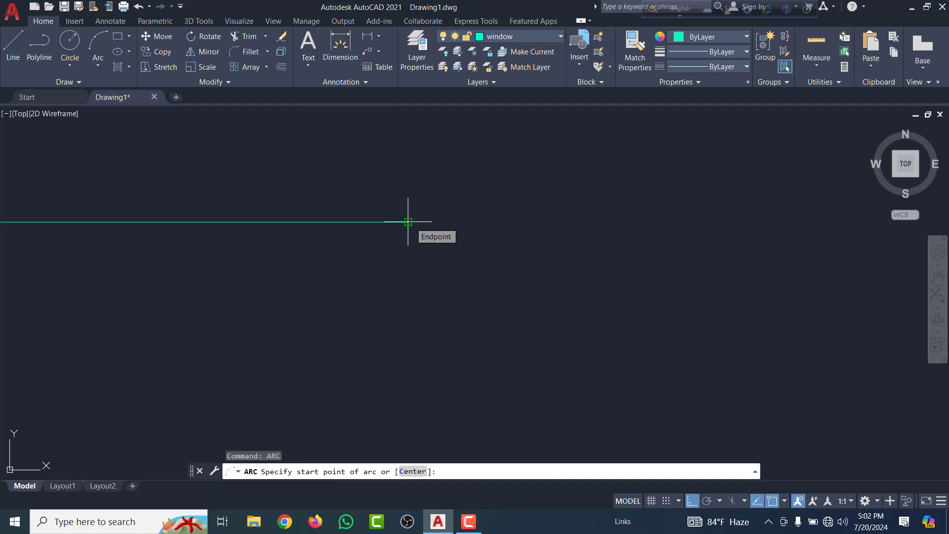
pyautogui.click(408, 221)
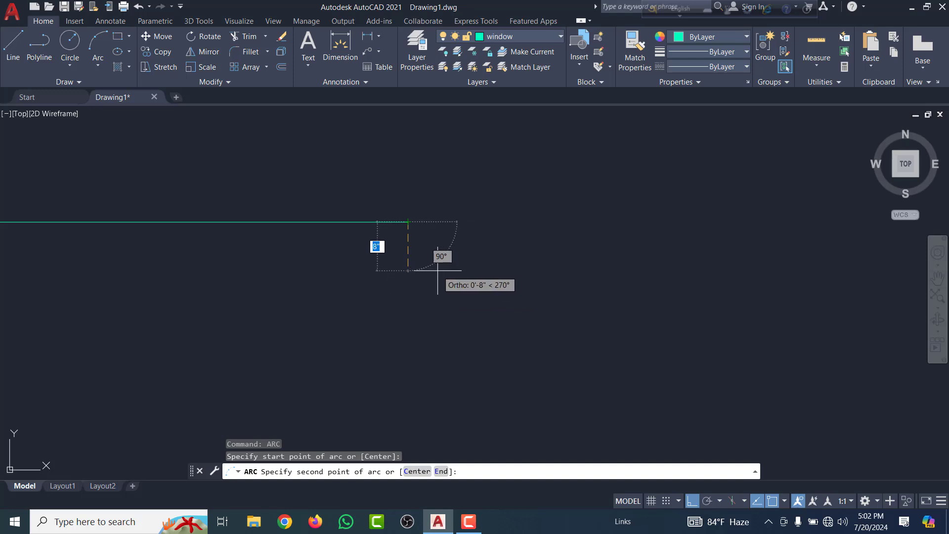
pyautogui.write('c')
pyautogui.press('Return')
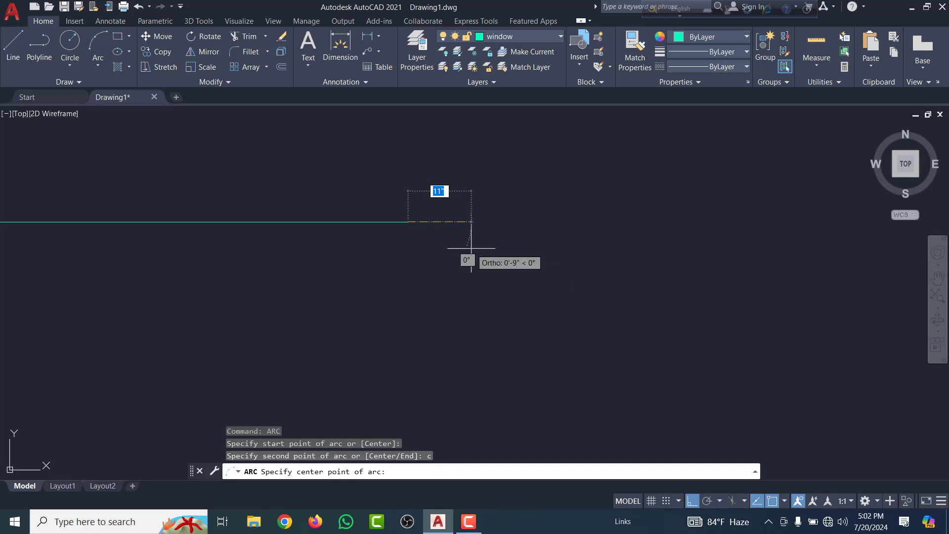
pyautogui.click(408, 262)
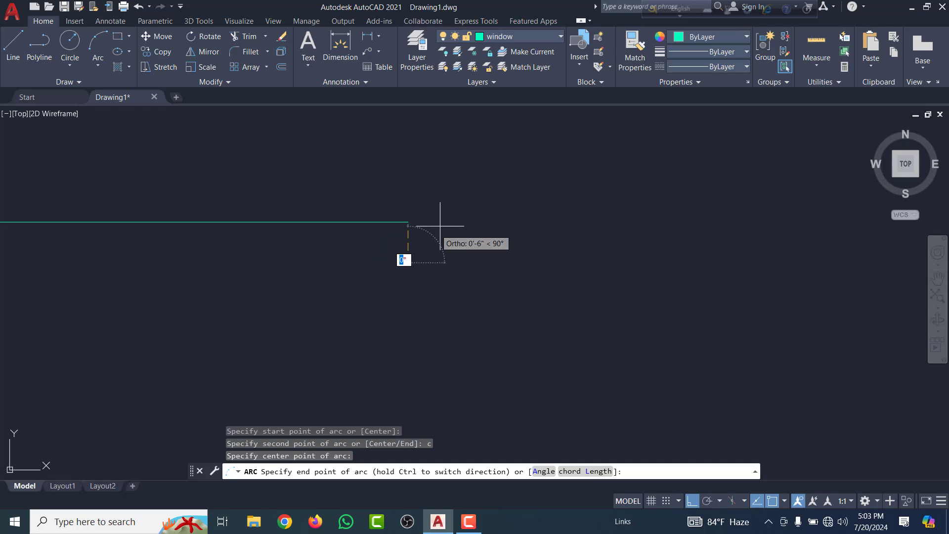
pyautogui.click(352, 283)
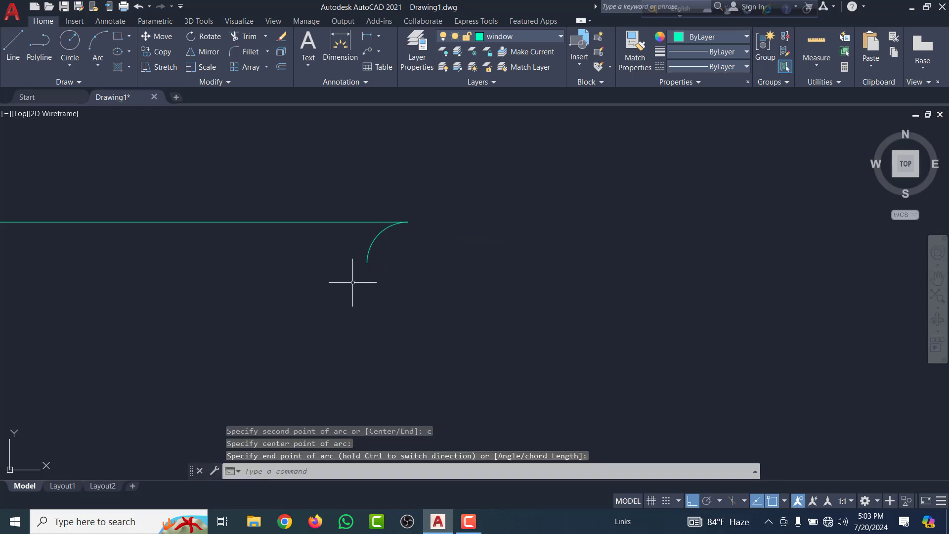
pyautogui.press('Return')
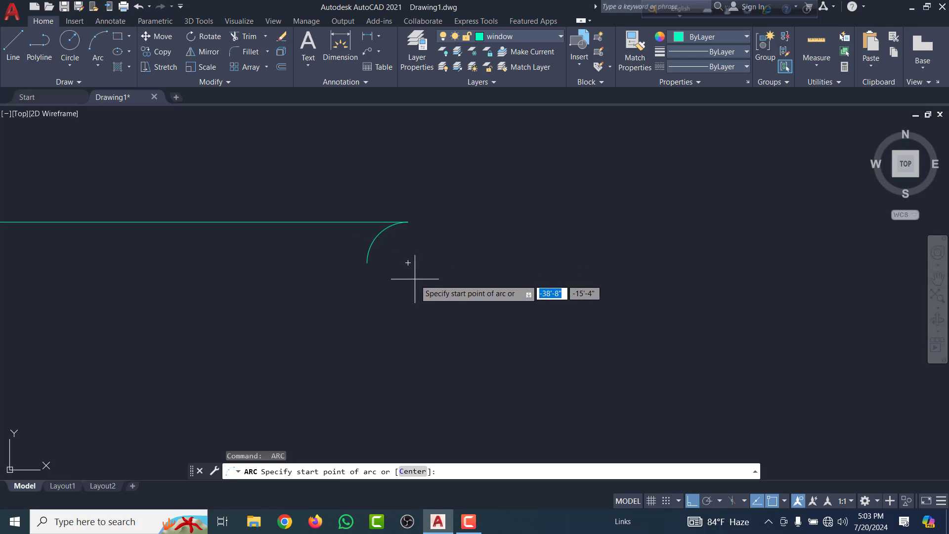
pyautogui.click(367, 263)
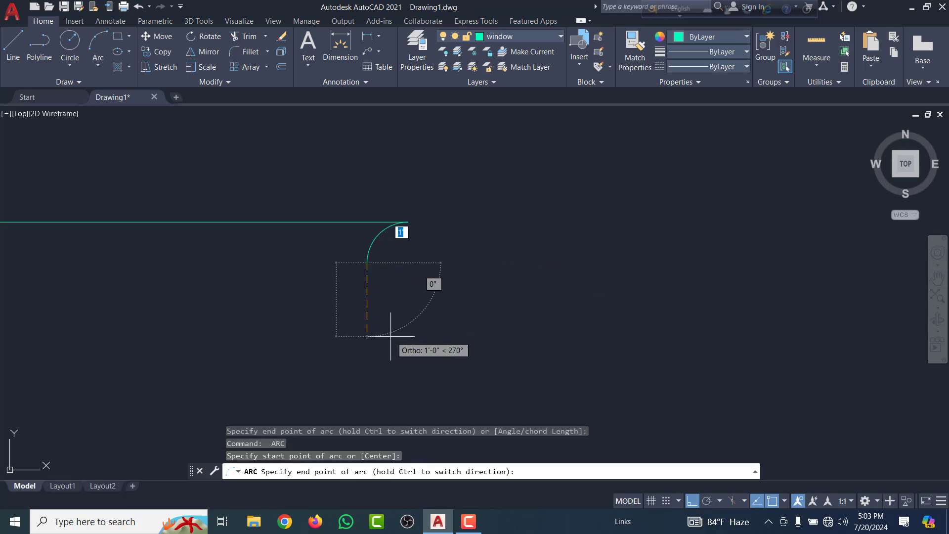
pyautogui.press('Escape')
pyautogui.scroll(8, 389, 240)
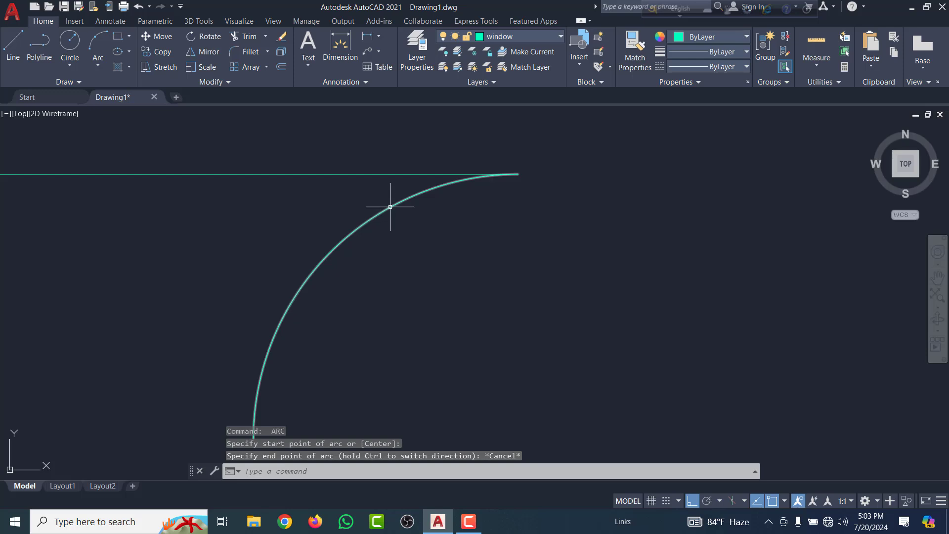
pyautogui.click(402, 213)
pyautogui.scroll(-6, 513, 251)
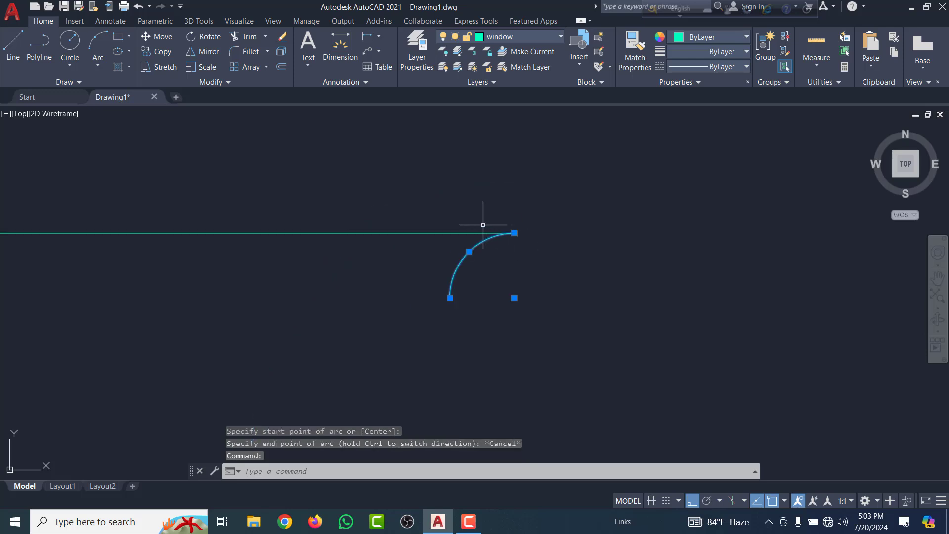
pyautogui.press('Escape')
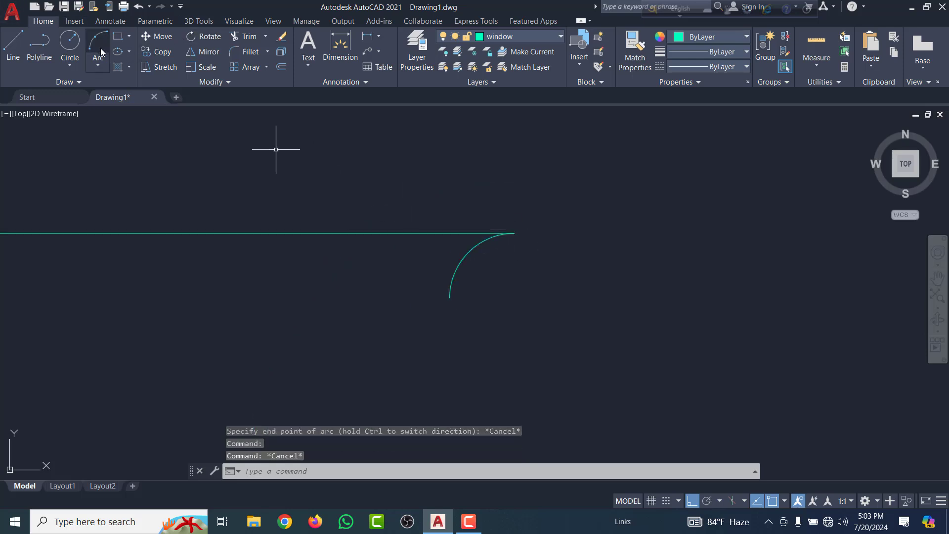
# Draw a Start, Center, Angle arc from the long horizontal line's left endpoint, centered below and right of it, with a 30° included angle
pyautogui.click(97, 61)
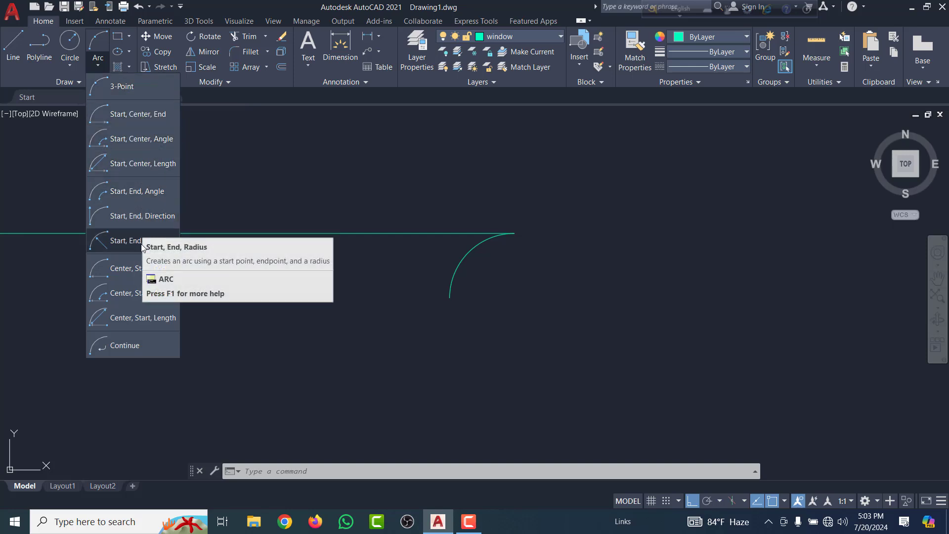
pyautogui.click(132, 144)
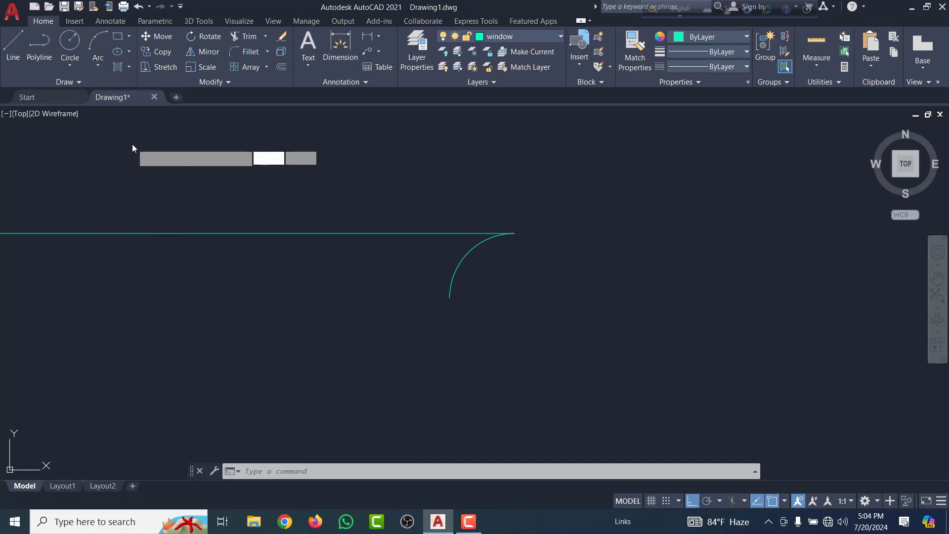
pyautogui.scroll(2, 514, 265)
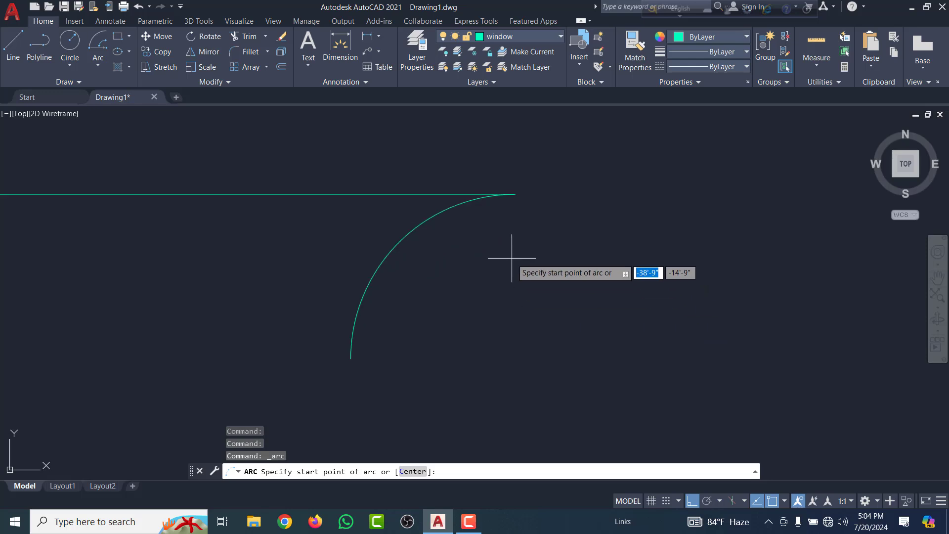
pyautogui.scroll(-6, 529, 265)
pyautogui.scroll(-2, 470, 254)
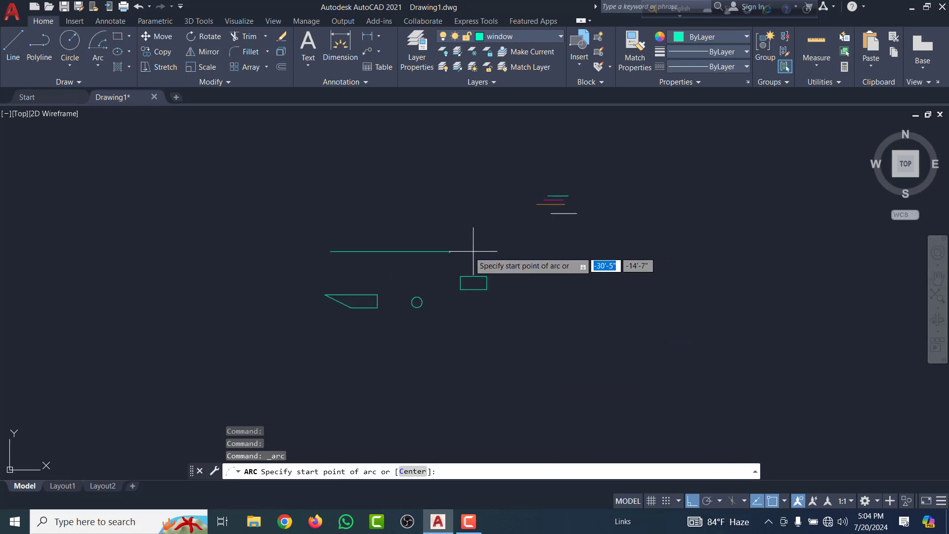
pyautogui.scroll(6, 307, 248)
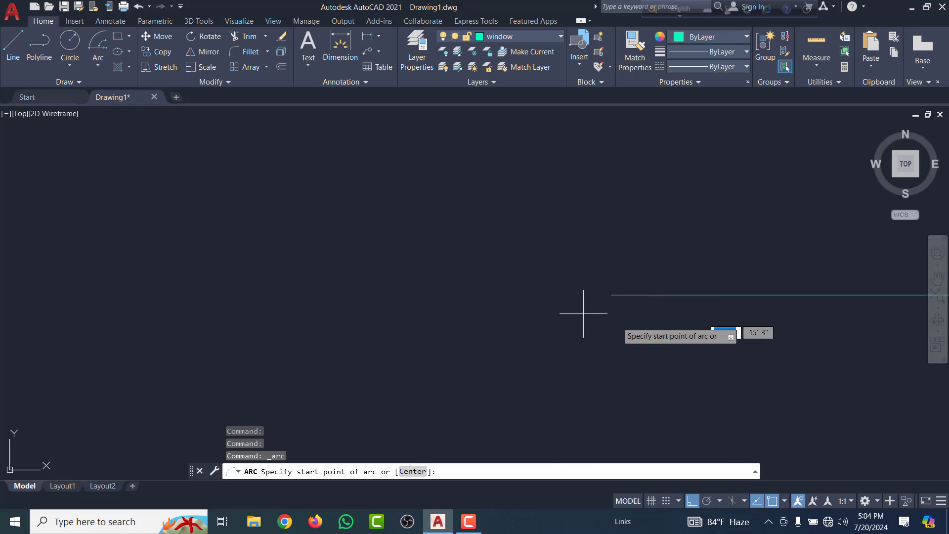
pyautogui.click(612, 296)
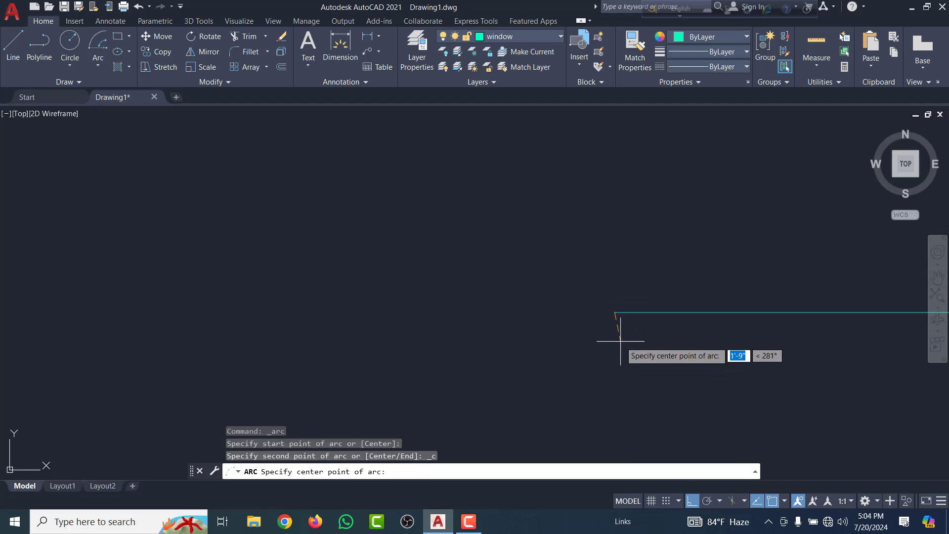
pyautogui.scroll(-1, 619, 365)
pyautogui.scroll(3, 621, 371)
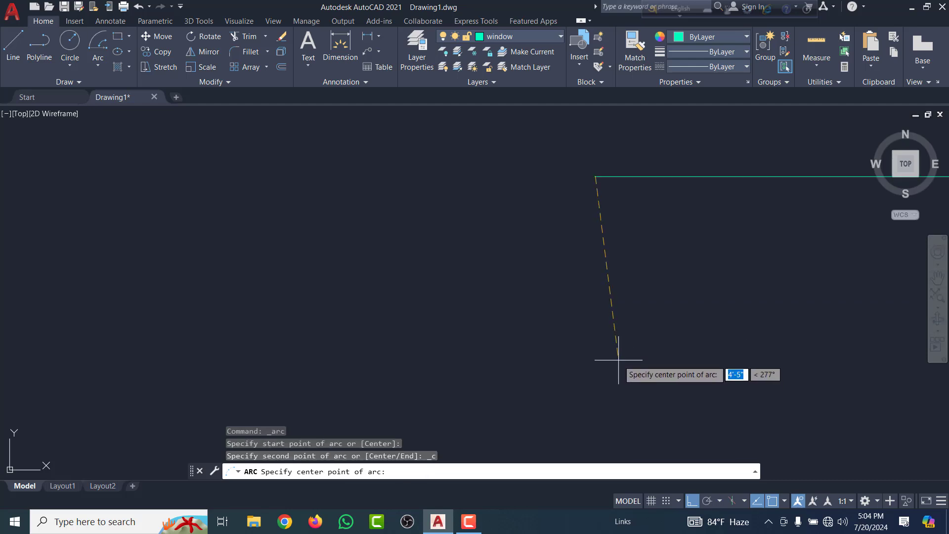
pyautogui.scroll(4, 644, 213)
pyautogui.click(587, 218)
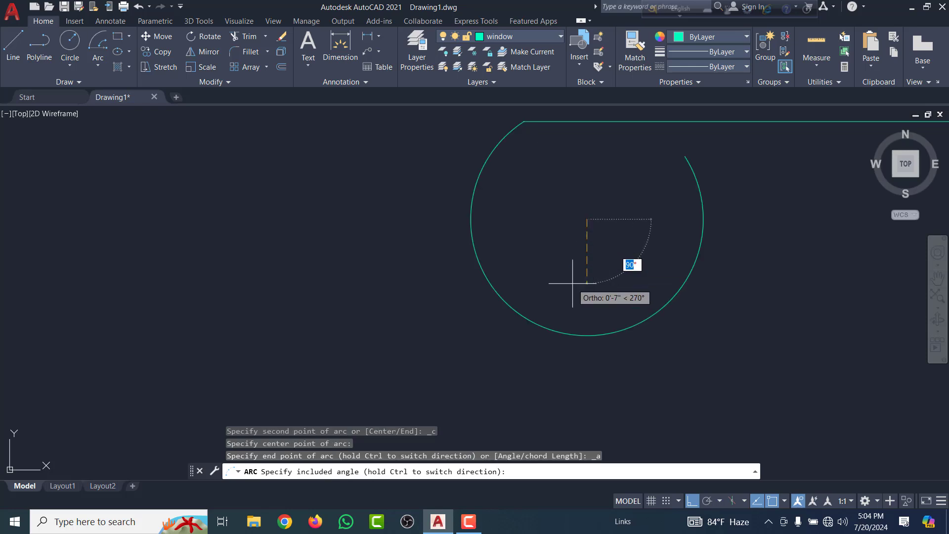
pyautogui.write('30')
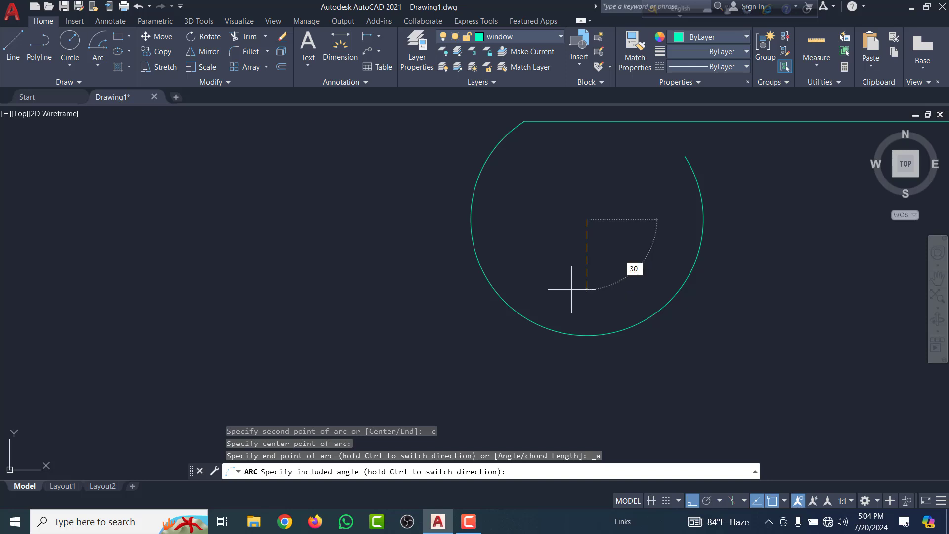
pyautogui.press('Return')
# Delete the 30° arc at the long horizontal line's left endpoint
pyautogui.scroll(3, 564, 277)
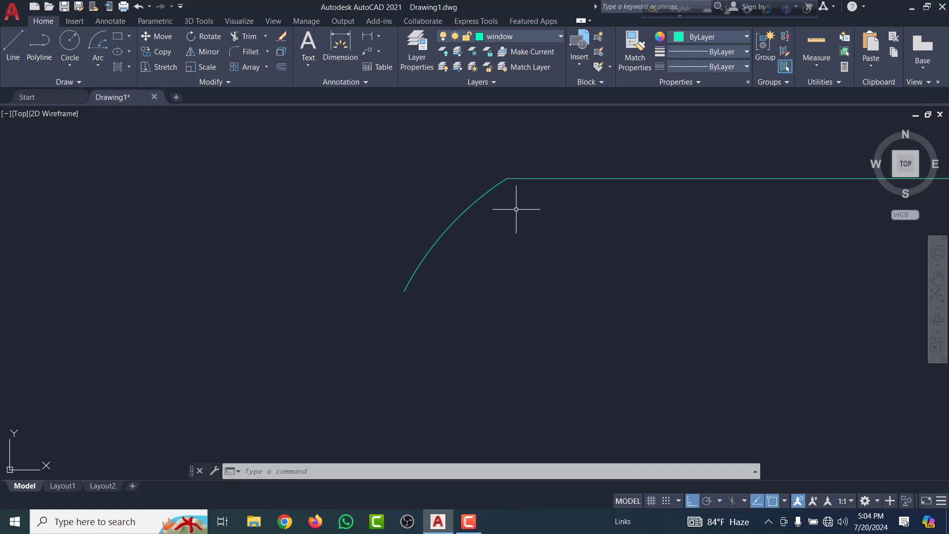
pyautogui.click(443, 245)
pyautogui.scroll(-4, 451, 329)
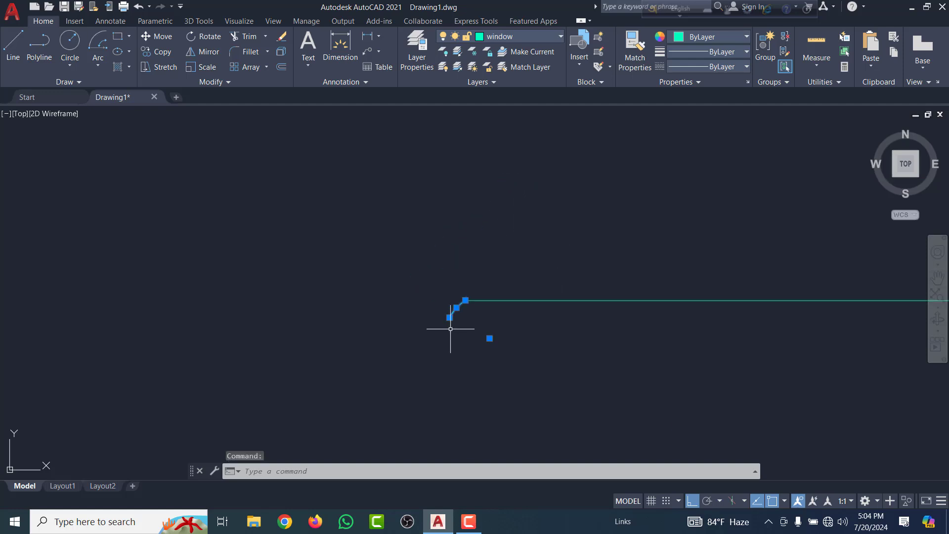
pyautogui.press('Delete')
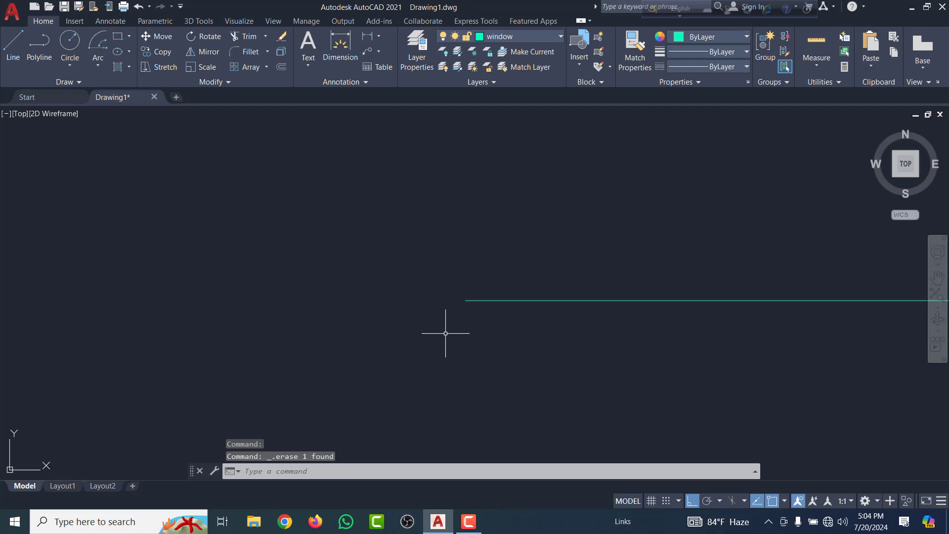
pyautogui.scroll(-6, 361, 218)
pyautogui.scroll(4, 384, 259)
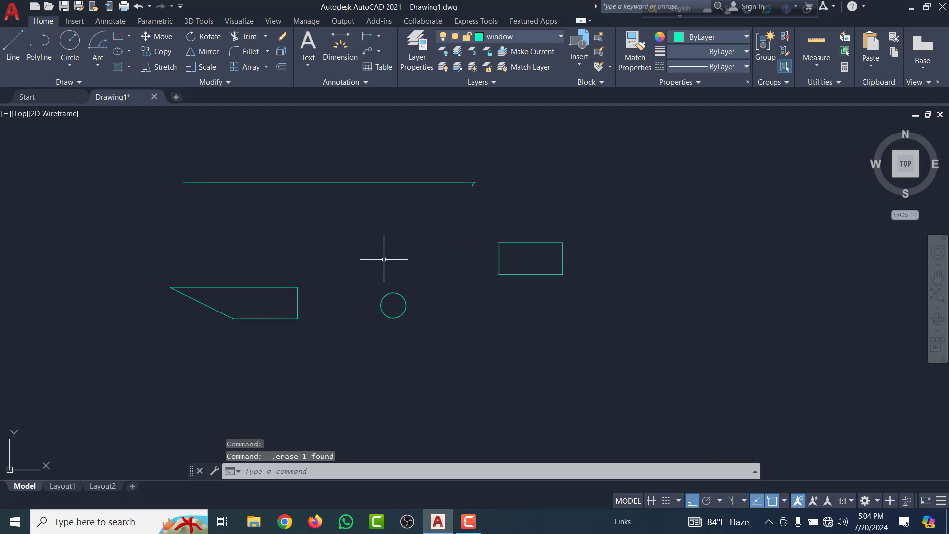
pyautogui.scroll(-4, 385, 258)
pyautogui.scroll(8, 445, 217)
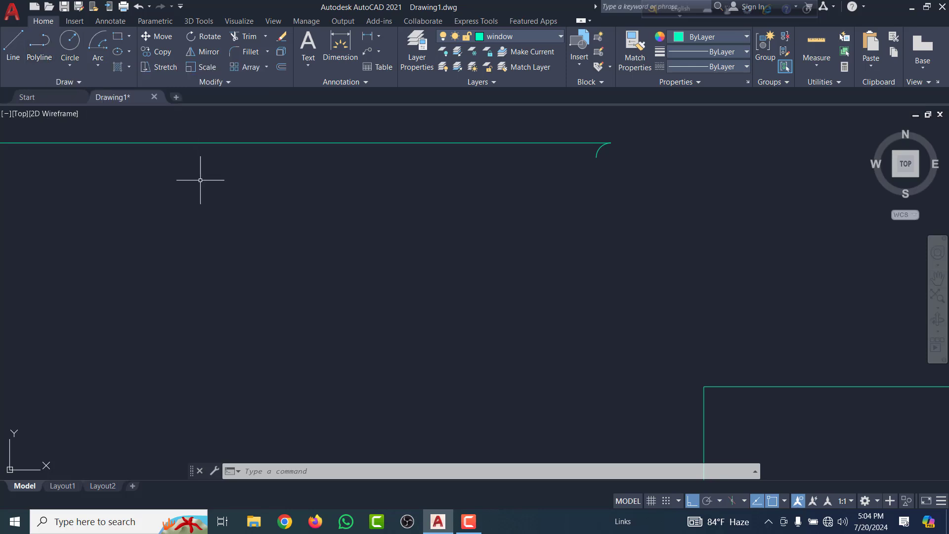
pyautogui.scroll(-5, 415, 141)
pyautogui.scroll(6, 183, 220)
pyautogui.scroll(-6, 275, 206)
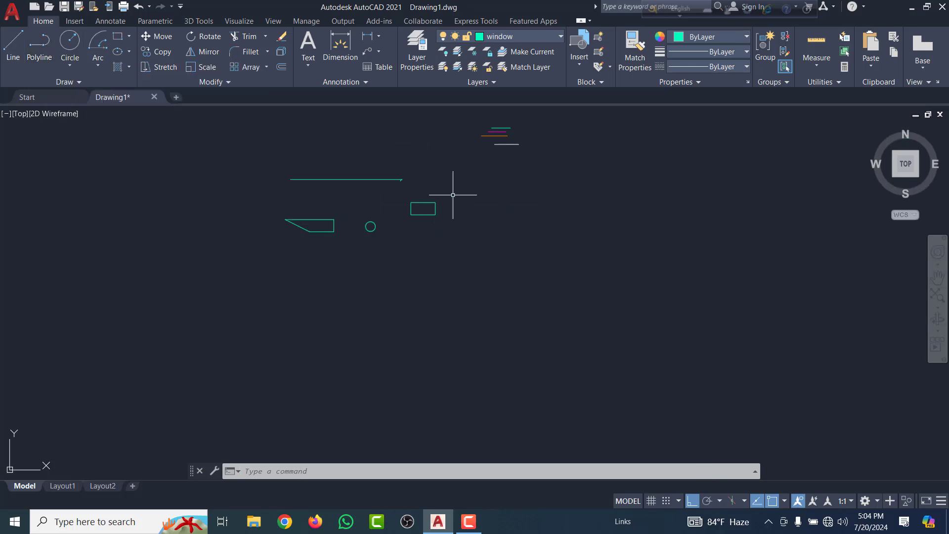
# Select the 10' by 5' rectangle to check that it is one object, and clear the selection
pyautogui.scroll(6, 451, 195)
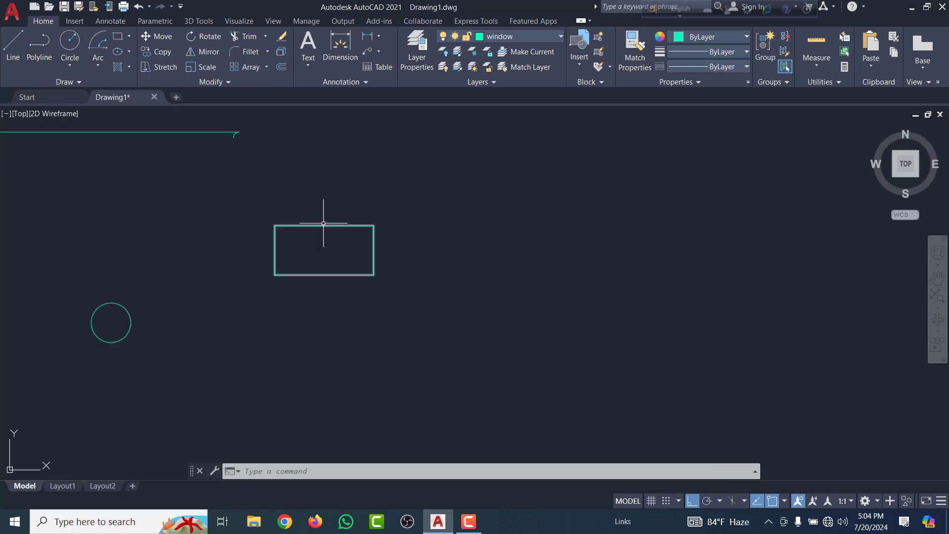
pyautogui.click(312, 229)
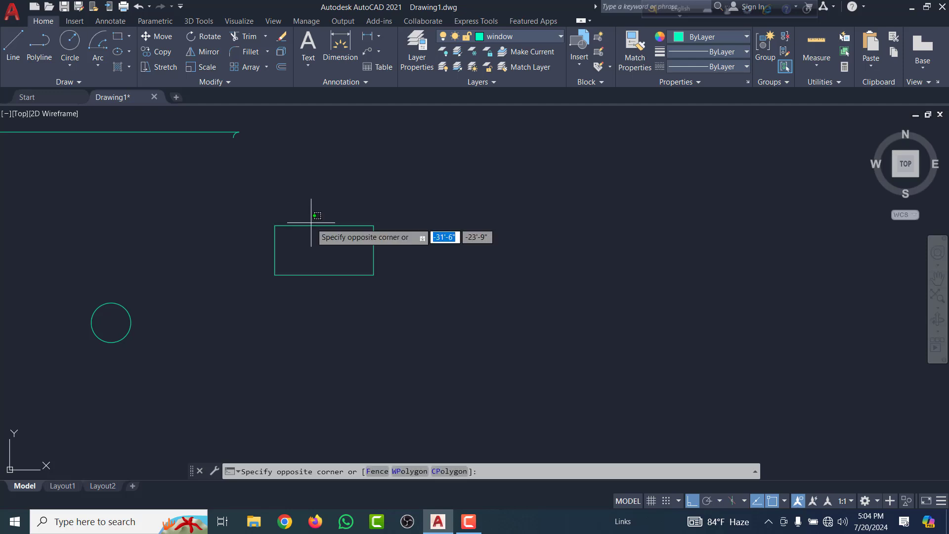
pyautogui.click(310, 222)
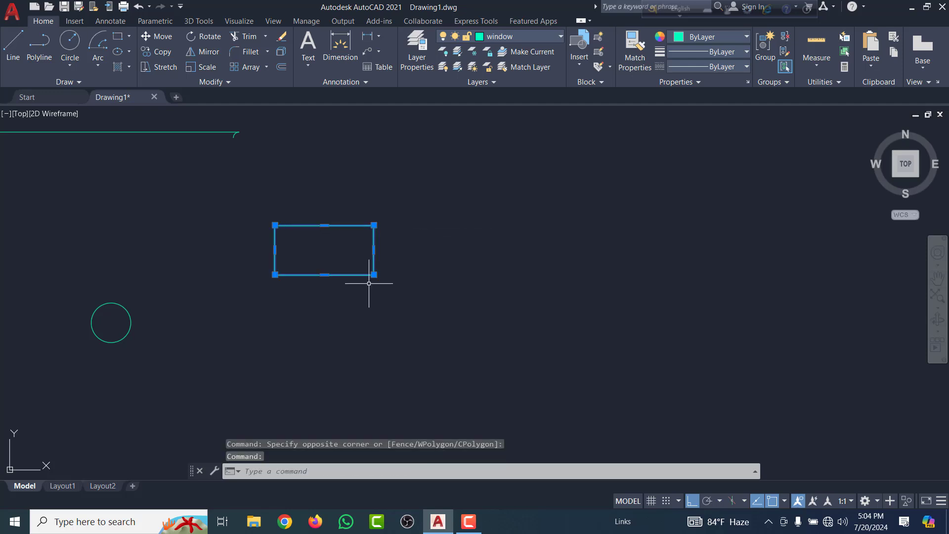
pyautogui.scroll(-6, 396, 237)
pyautogui.press('Escape')
# Select the four-sided outline's upper edge and its sloped edge one at a time to check whether they are separate lines
pyautogui.scroll(6, 258, 252)
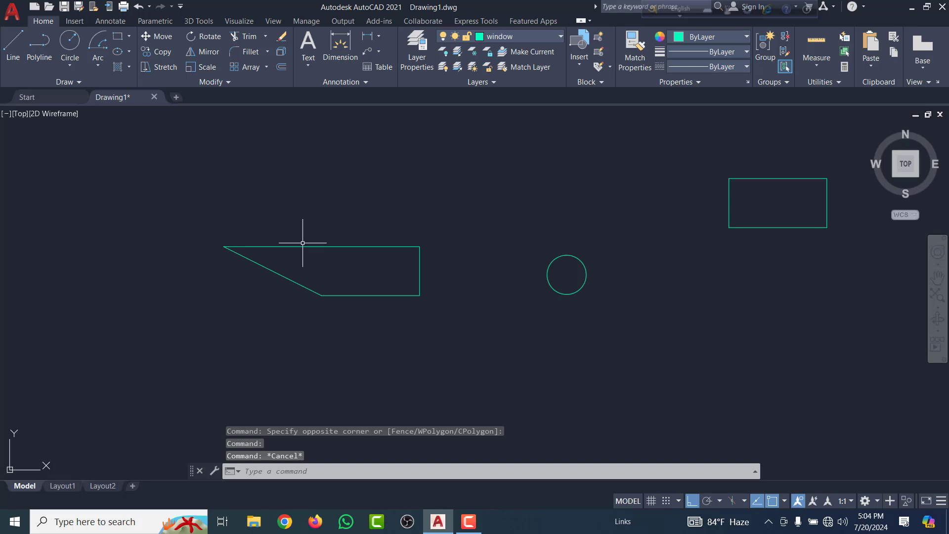
pyautogui.click(300, 246)
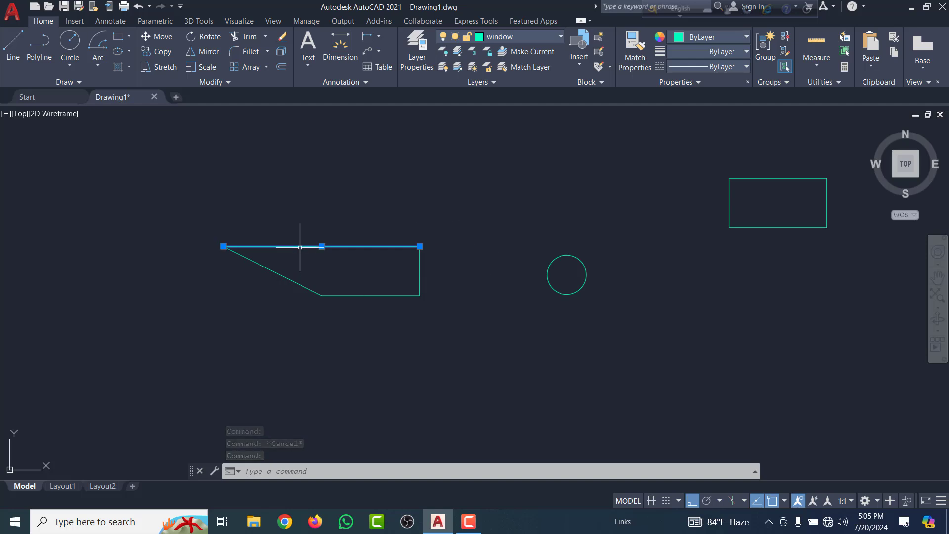
pyautogui.press('Escape')
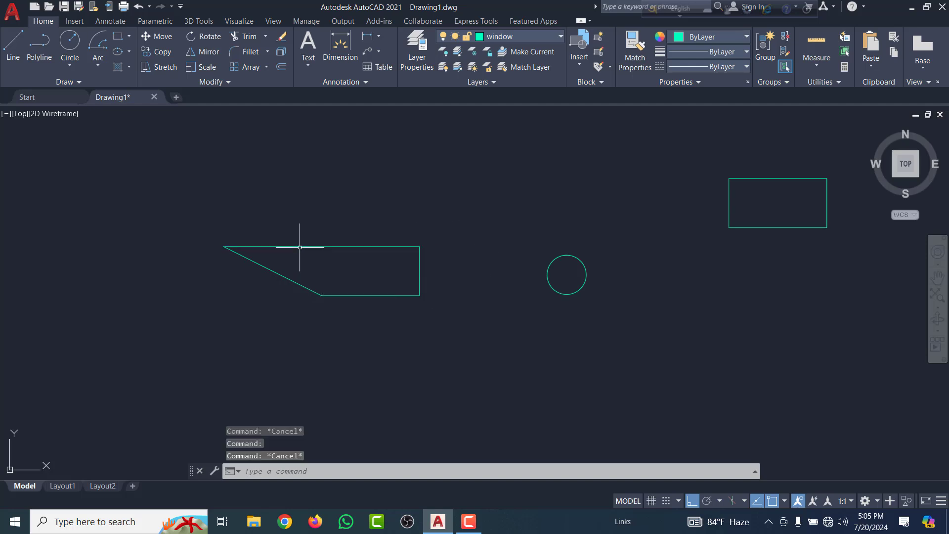
pyautogui.click(297, 283)
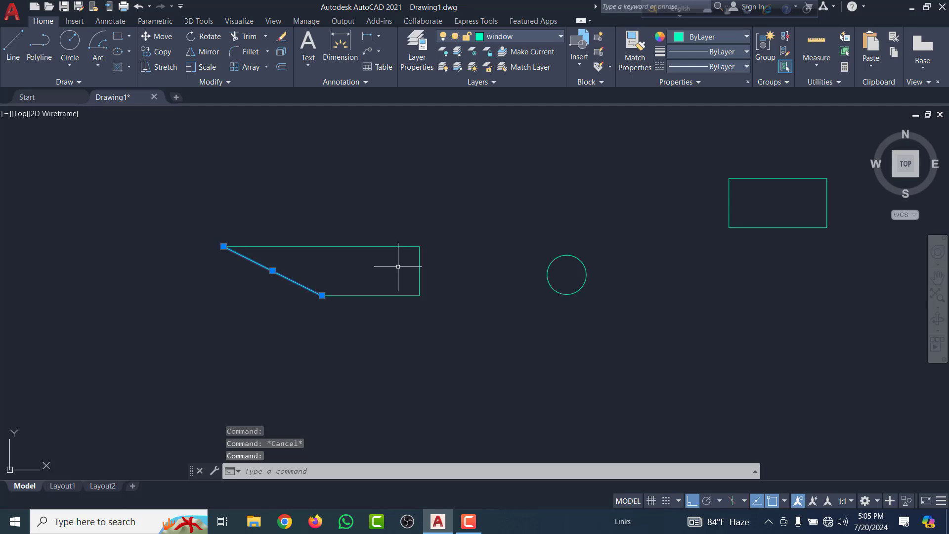
pyautogui.press('Escape')
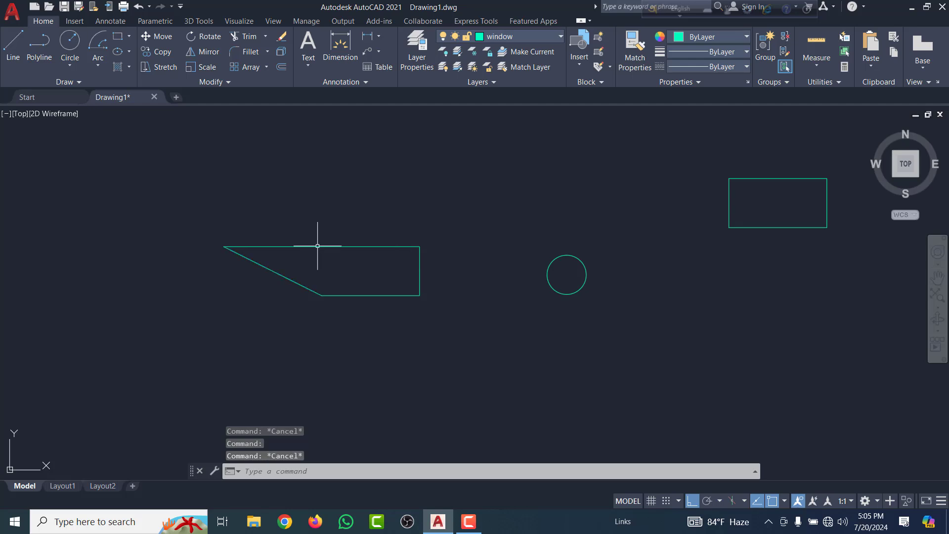
# Trace the four-sided outline with one polyline, clockwise from its upper-left corner back to the start, and select it to check it
pyautogui.click(37, 48)
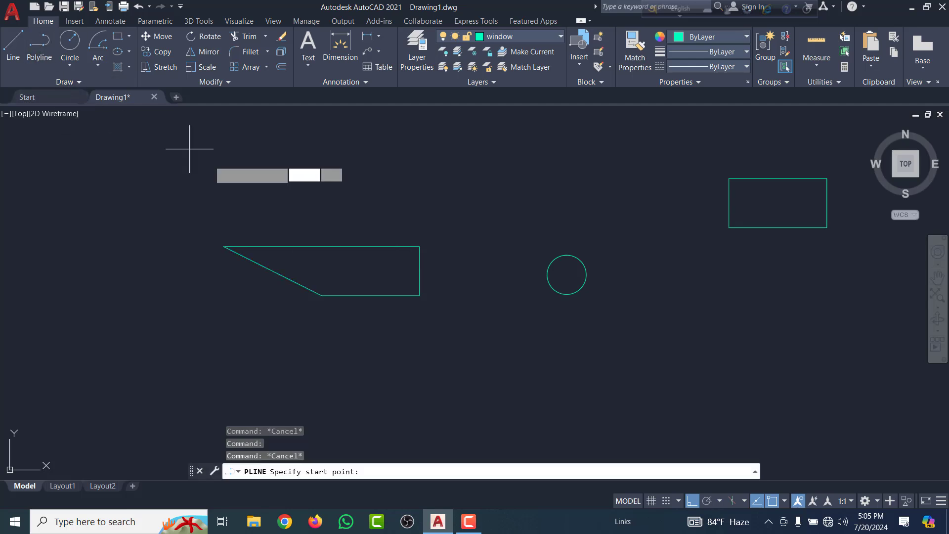
pyautogui.click(223, 246)
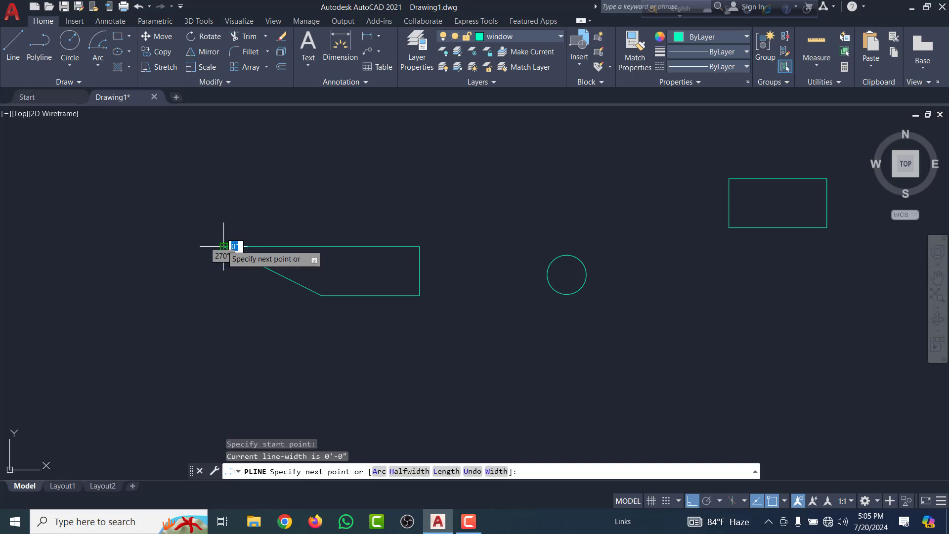
pyautogui.click(420, 246)
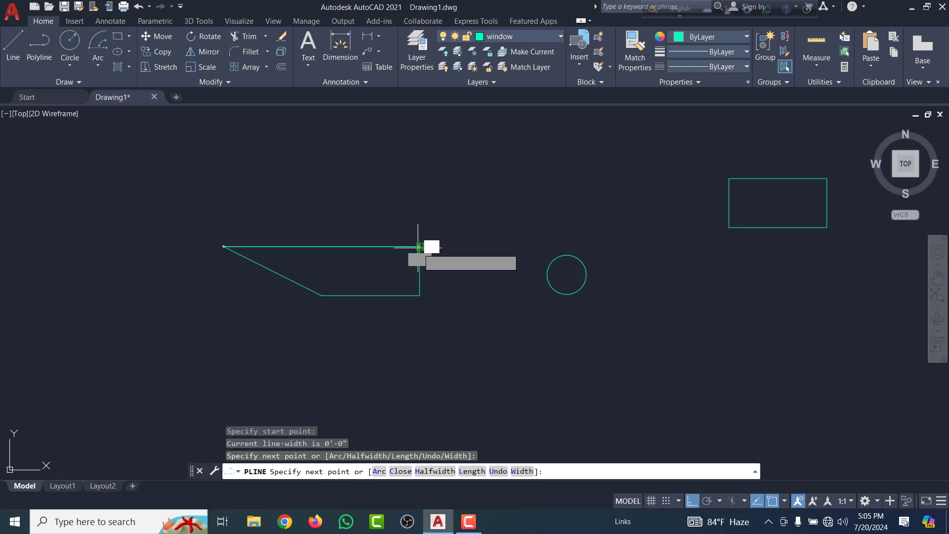
pyautogui.click(419, 295)
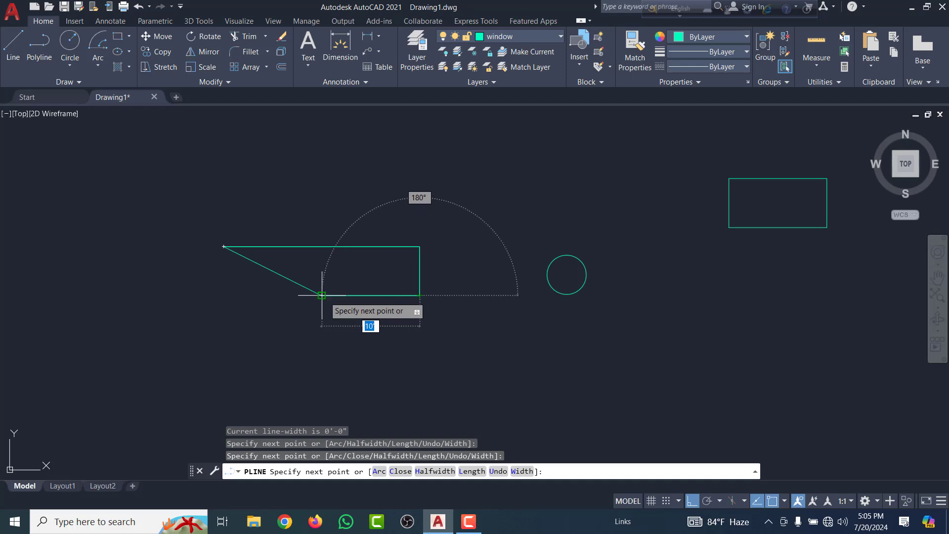
pyautogui.click(321, 295)
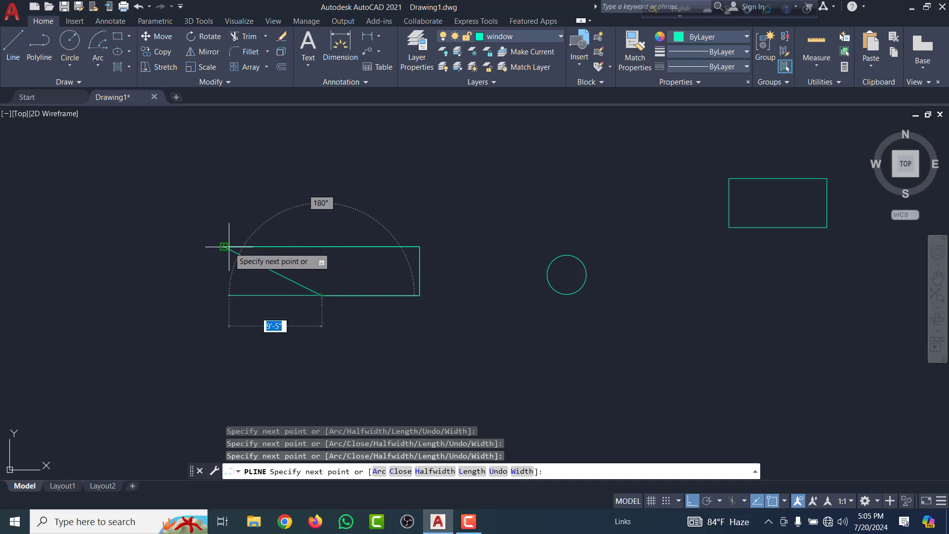
pyautogui.click(231, 246)
pyautogui.press('Return')
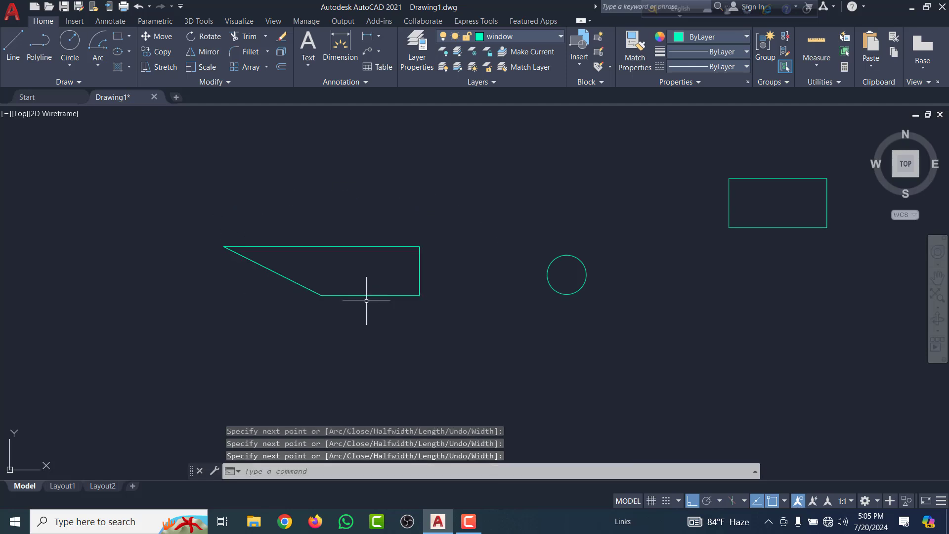
pyautogui.click(352, 296)
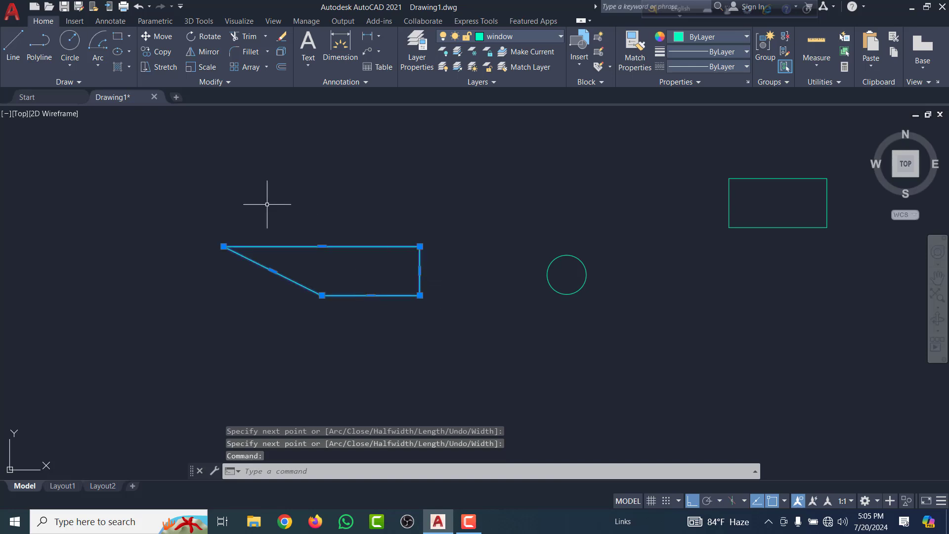
pyautogui.press('Escape')
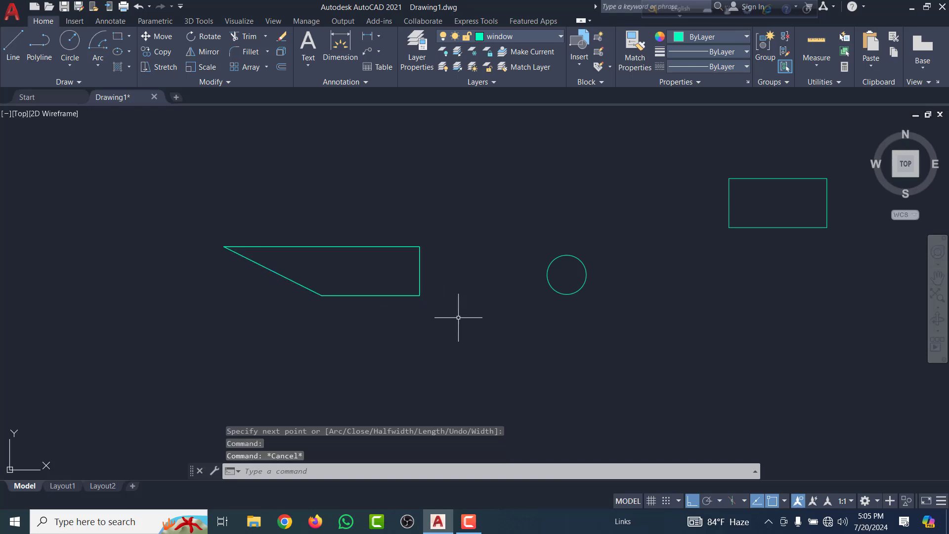
# Start a polyline below the four-sided outline with a horizontal segment about 18'-3" long, turning vertically upward between the outline and the circle
pyautogui.write('P')
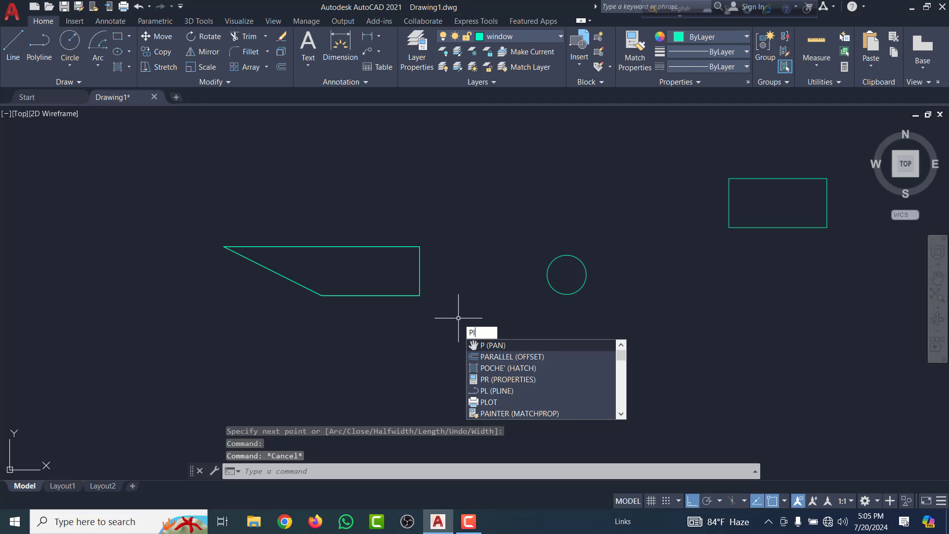
pyautogui.write('L')
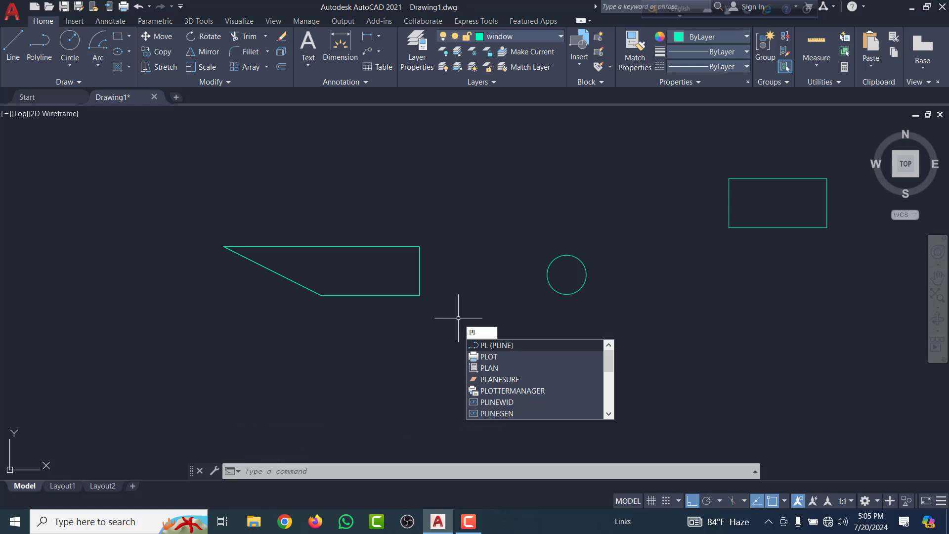
pyautogui.press('Return')
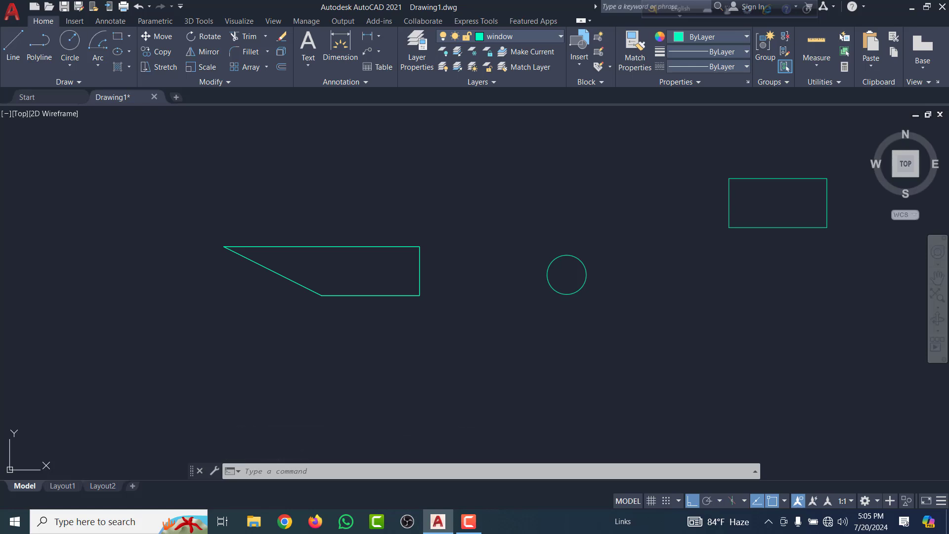
pyautogui.click(352, 372)
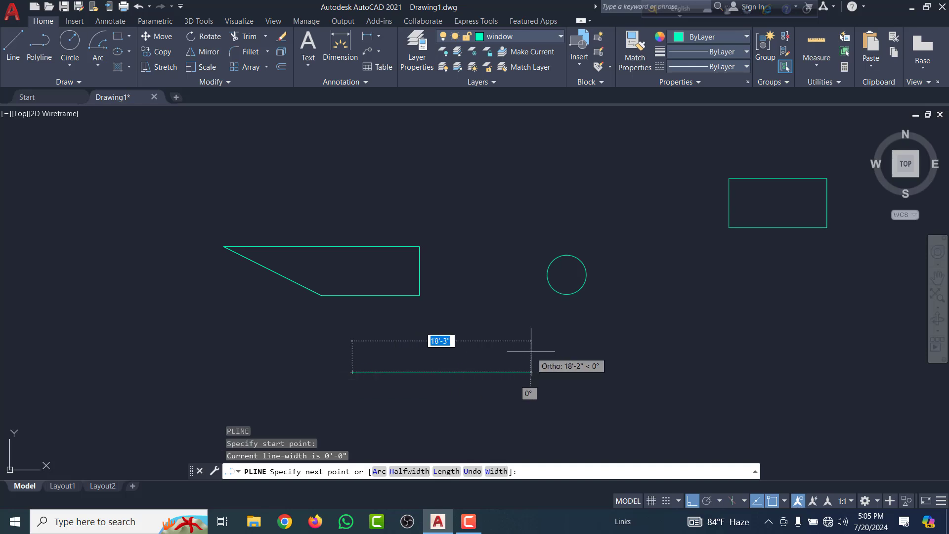
pyautogui.click(532, 372)
pyautogui.click(508, 214)
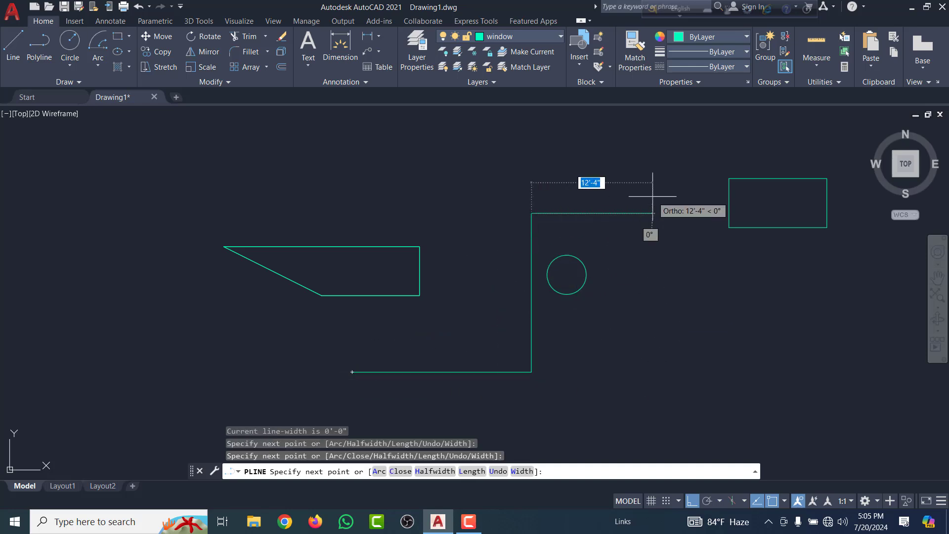
# Continue the polyline from the vertical segment's upper end with a semicircular arc about 1'-7" across, ending on the left
pyautogui.scroll(2, 559, 180)
pyautogui.scroll(-5, 497, 235)
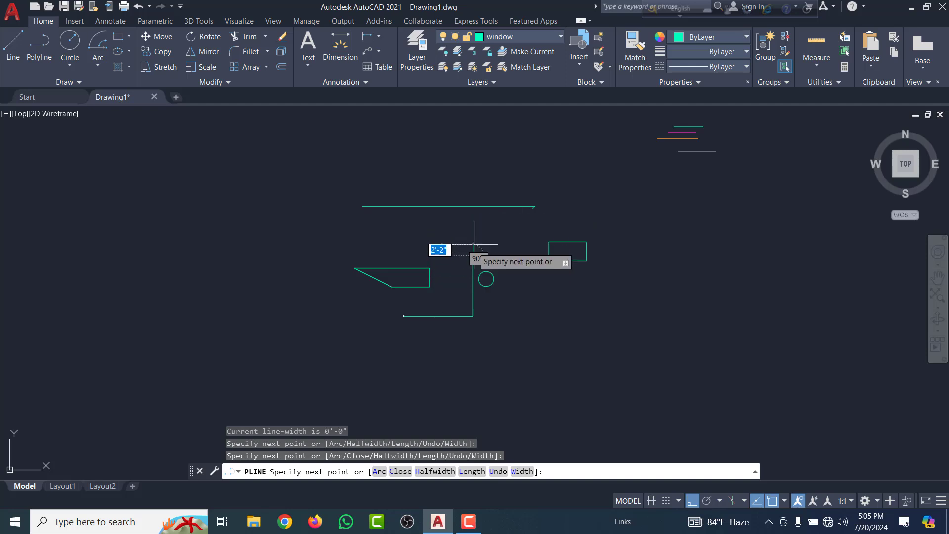
pyautogui.scroll(6, 474, 245)
pyautogui.scroll(5, 460, 281)
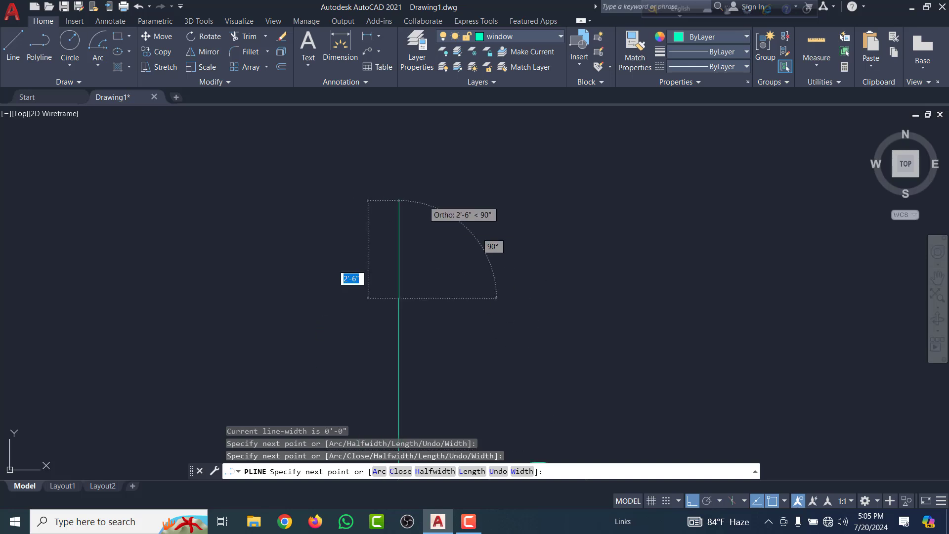
pyautogui.scroll(-4, 423, 200)
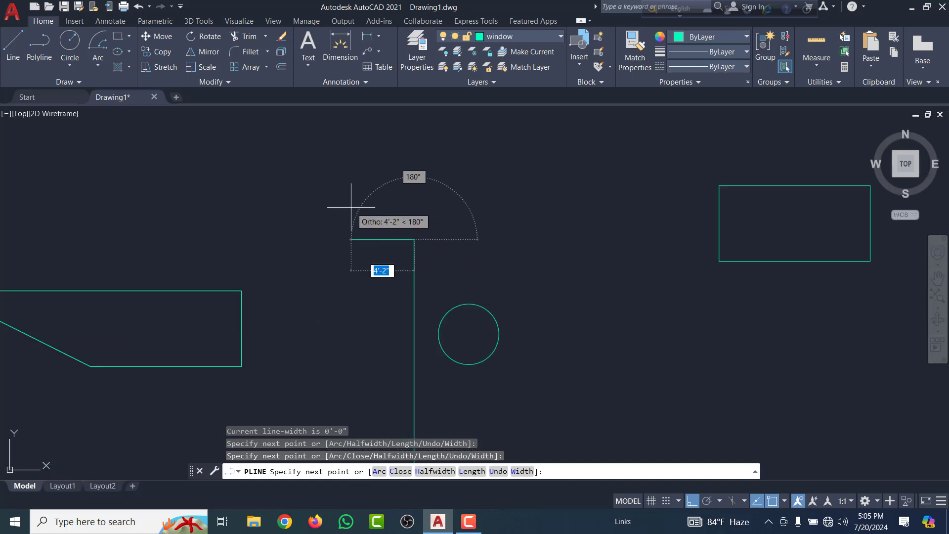
pyautogui.write('arc')
pyautogui.press('Return')
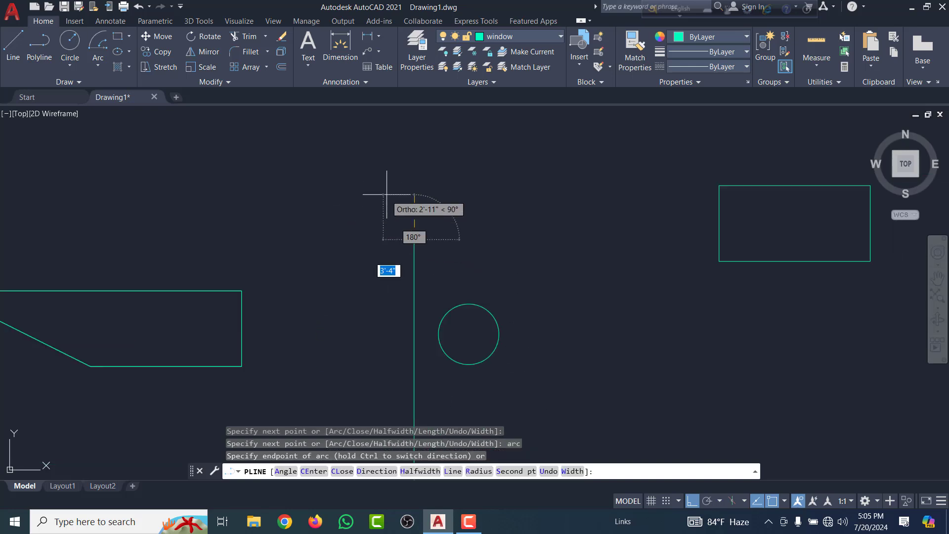
pyautogui.scroll(2, 346, 211)
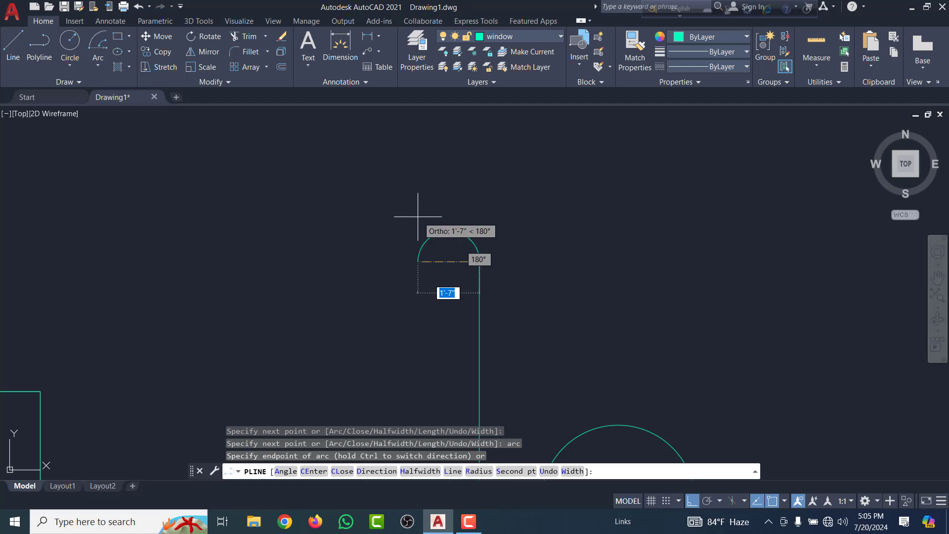
pyautogui.click(417, 261)
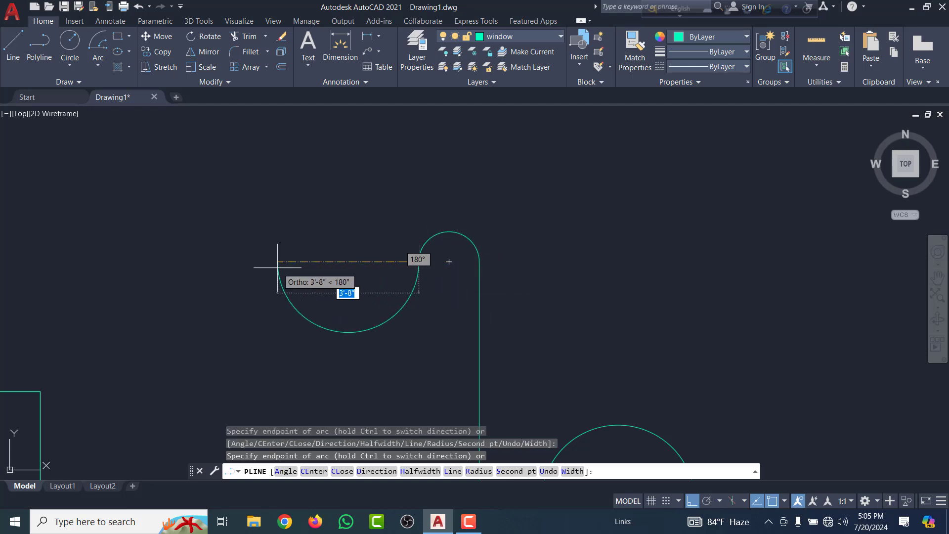
# Switch the polyline back to line mode, add a horizontal segment leftward from the arc, and close the shape to its start point
pyautogui.write('l')
pyautogui.press('Return')
pyautogui.scroll(-5, 475, 242)
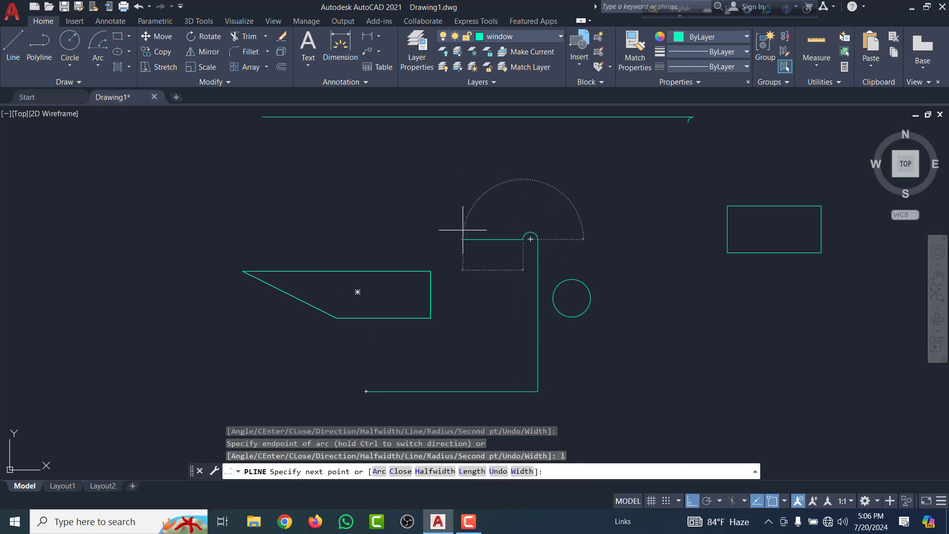
pyautogui.click(464, 239)
pyautogui.scroll(4, 425, 213)
pyautogui.scroll(-4, 485, 211)
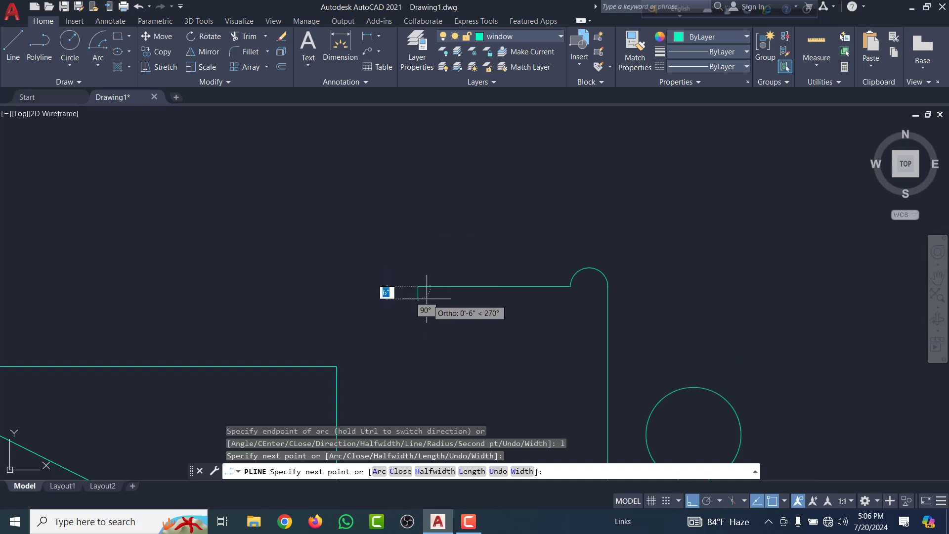
pyautogui.write('g')
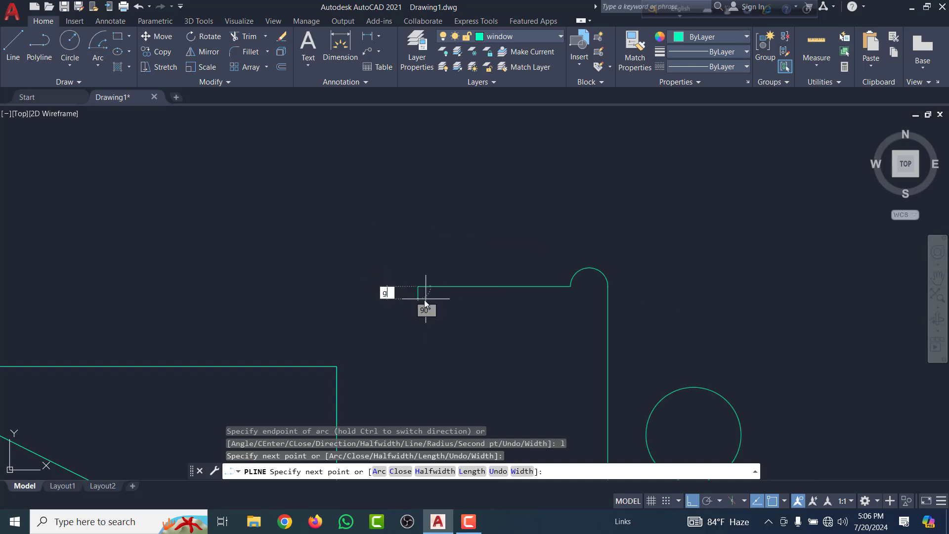
pyautogui.press('BackSpace')
pyautogui.write('c')
pyautogui.press('Return')
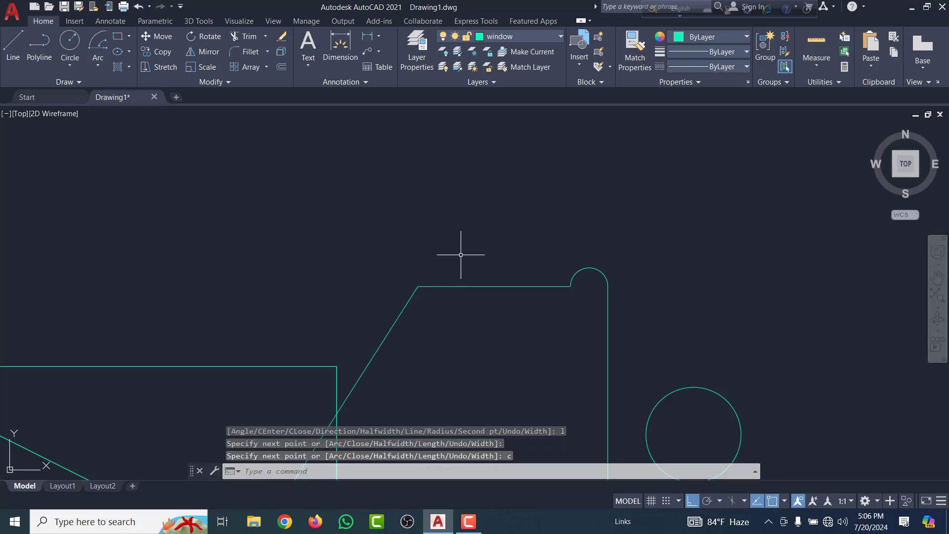
# Examine the closed polyline, including its small arc and sloped closing side, up close and among the surrounding shapes
pyautogui.scroll(-5, 455, 259)
pyautogui.scroll(3, 447, 277)
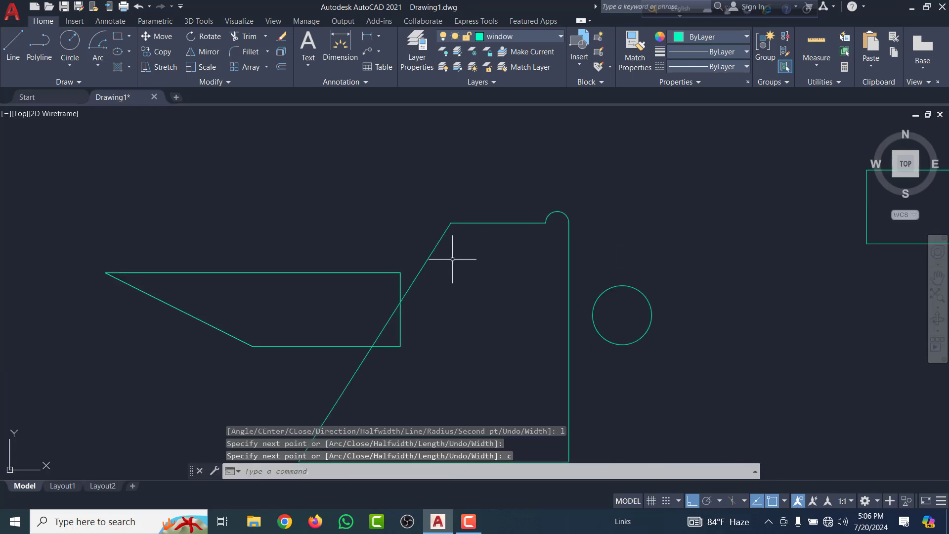
pyautogui.scroll(-4, 406, 252)
pyautogui.scroll(3, 435, 245)
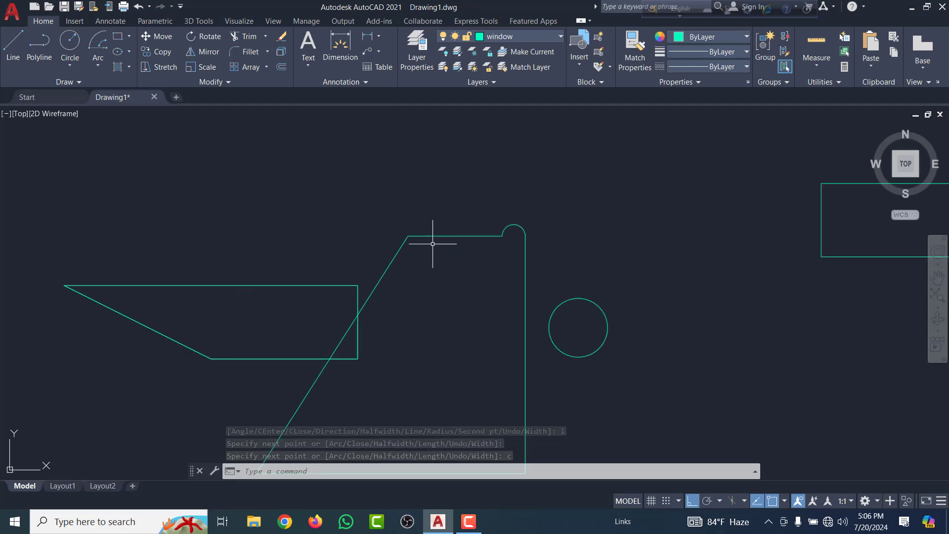
pyautogui.scroll(1, 395, 260)
pyautogui.scroll(-3, 400, 250)
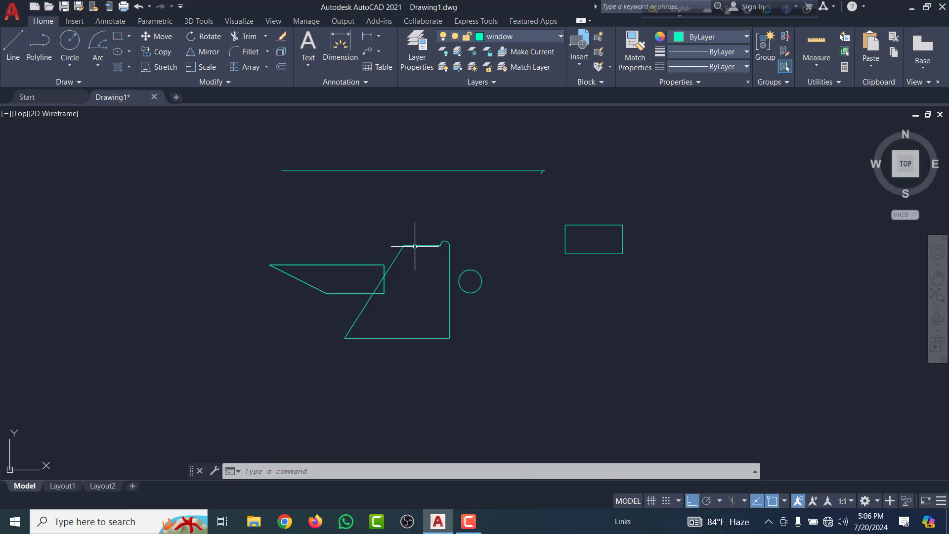
pyautogui.scroll(3, 445, 267)
pyautogui.scroll(2, 424, 242)
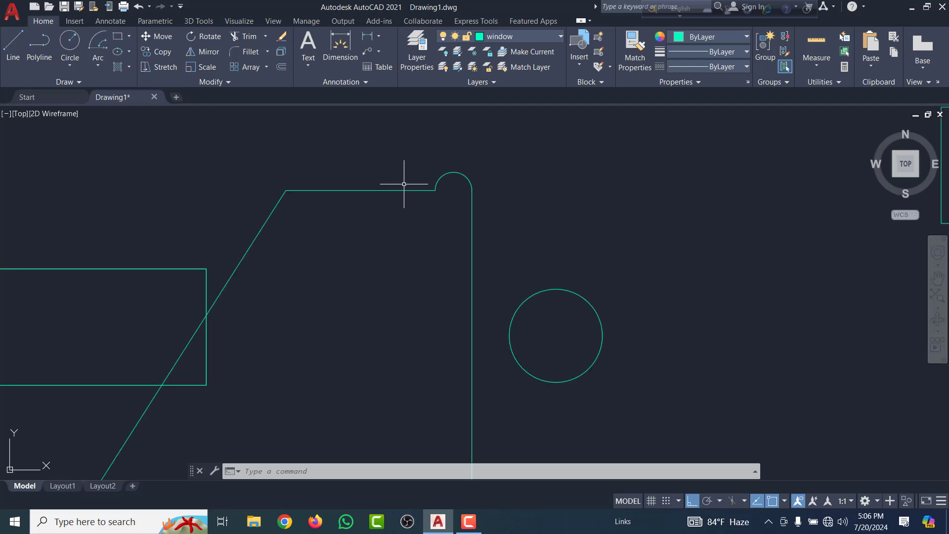
pyautogui.scroll(-4, 403, 195)
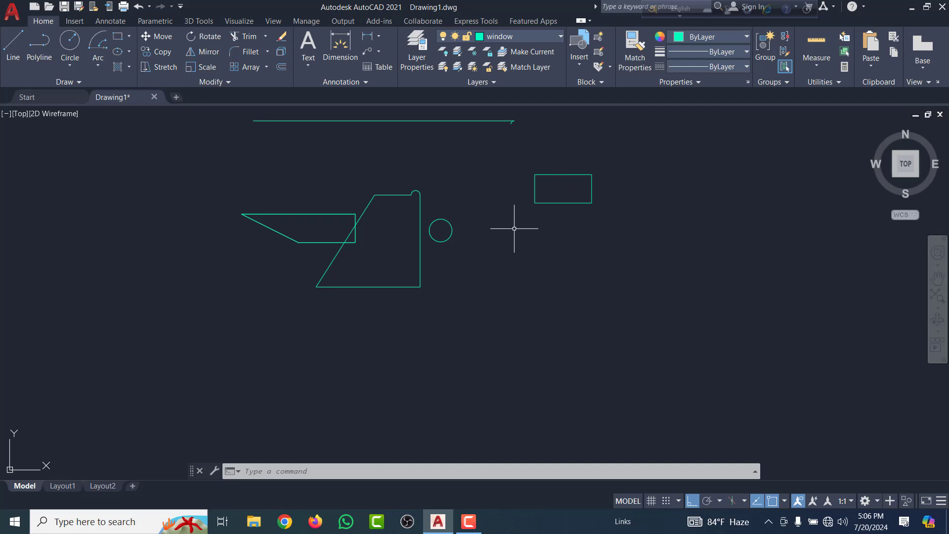
pyautogui.scroll(-4, 493, 280)
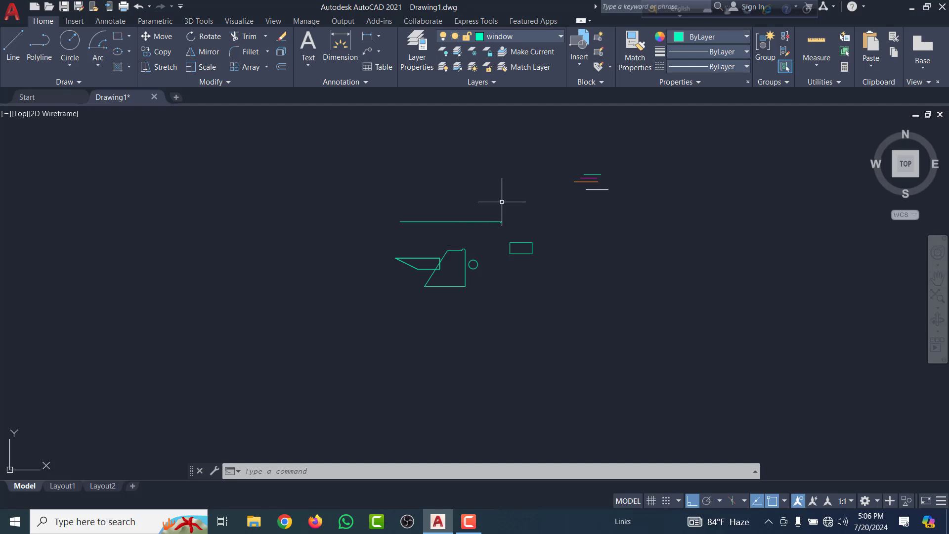
pyautogui.scroll(6, 500, 205)
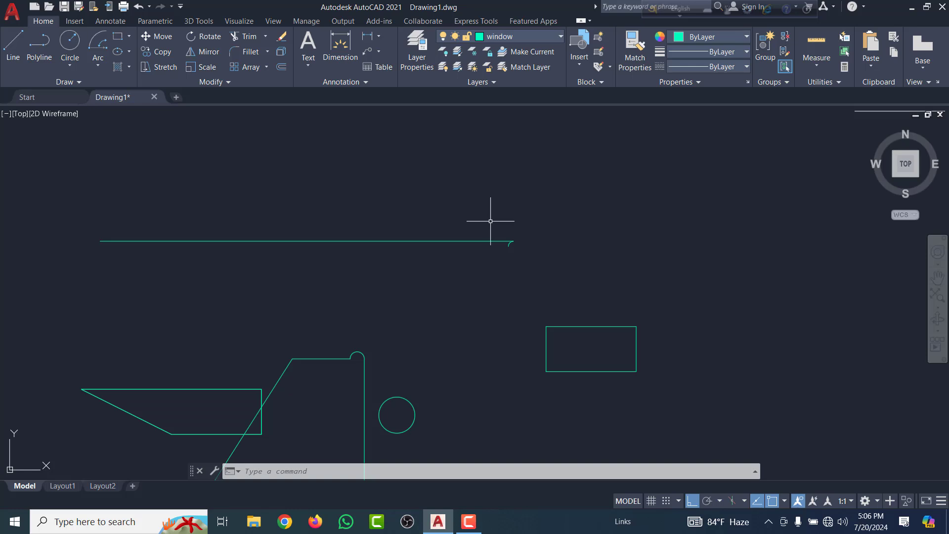
pyautogui.click(475, 514)
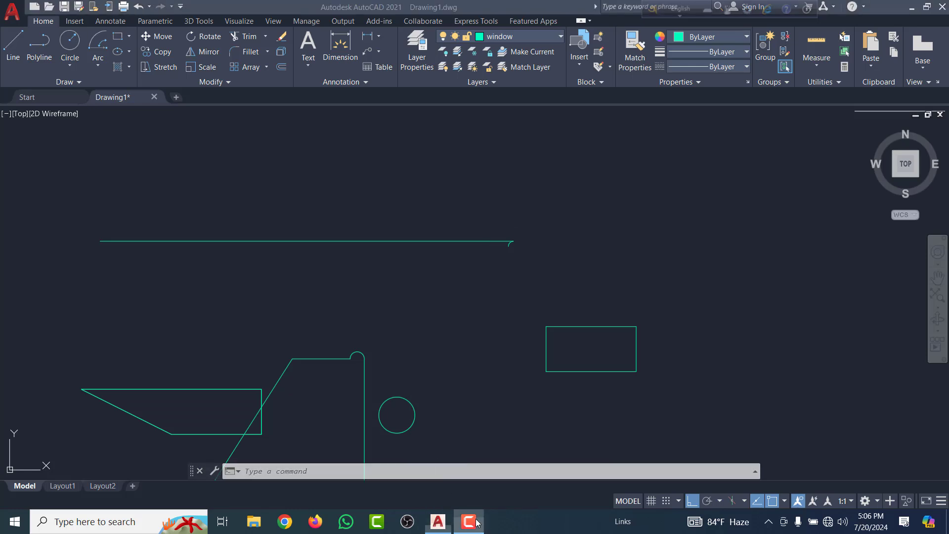